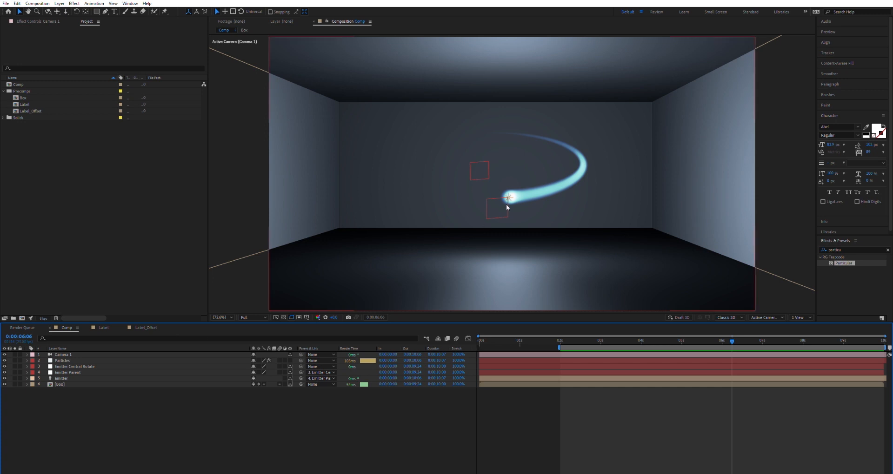
- Examine how the Emitter, Emitter Parent and Emitter Central Rotate layers move by selecting each one and scrubbing around the 6-second mark
click(75, 372)
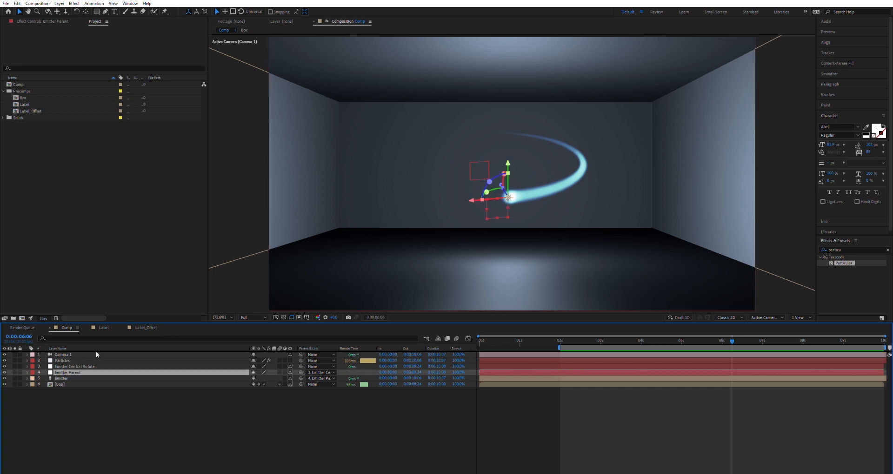
click(73, 378)
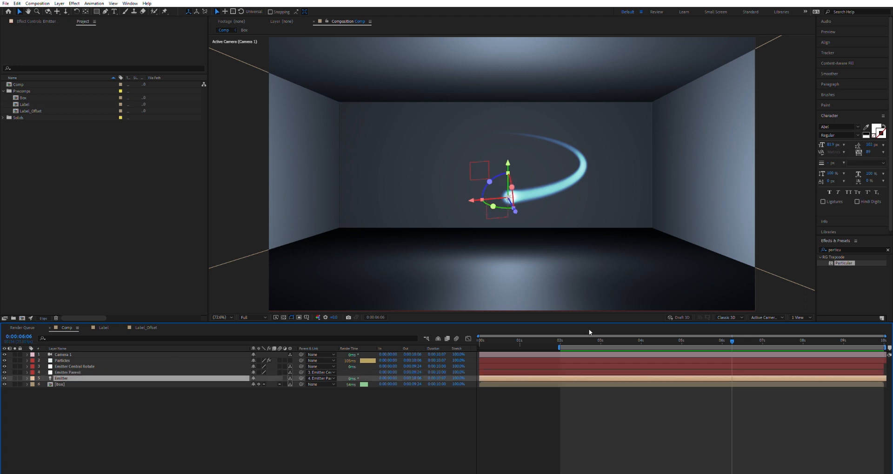
drag(665, 339, 736, 337)
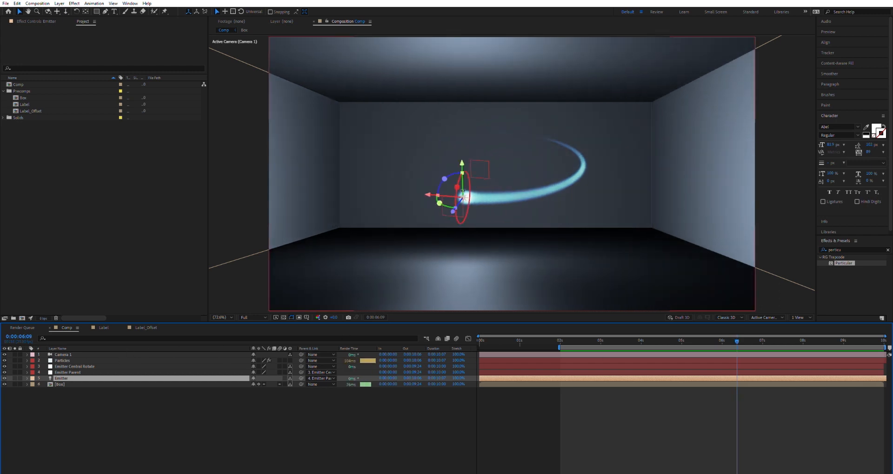
click(77, 372)
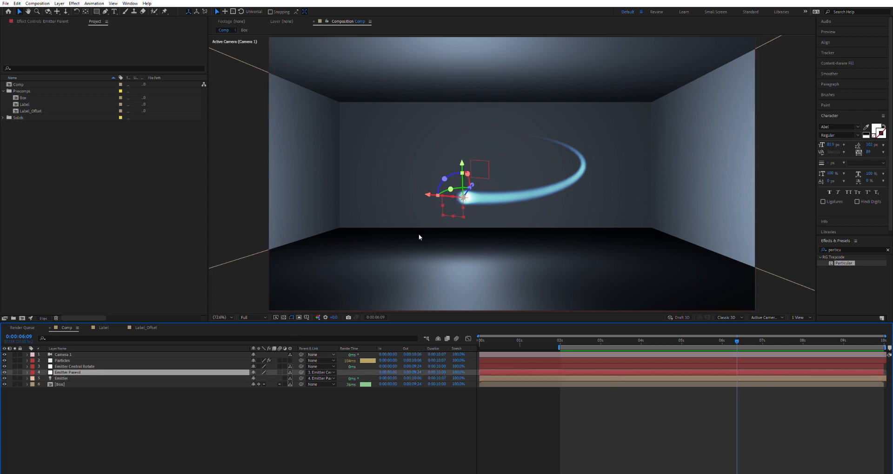
drag(742, 339, 752, 336)
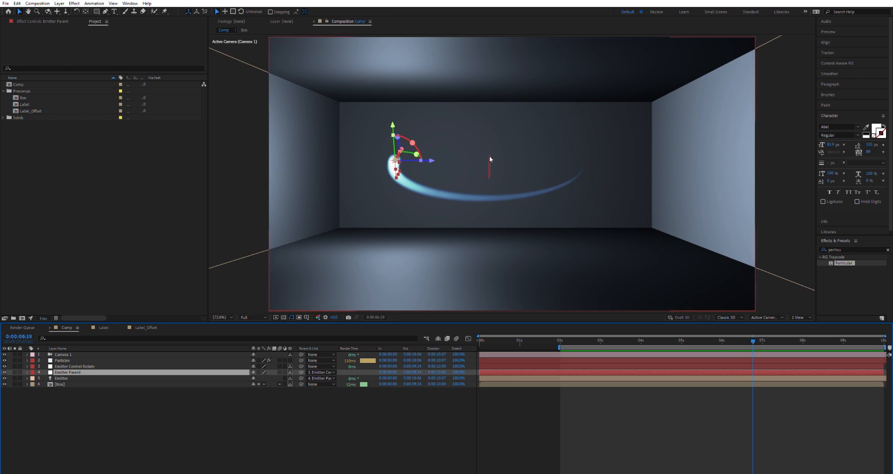
click(103, 366)
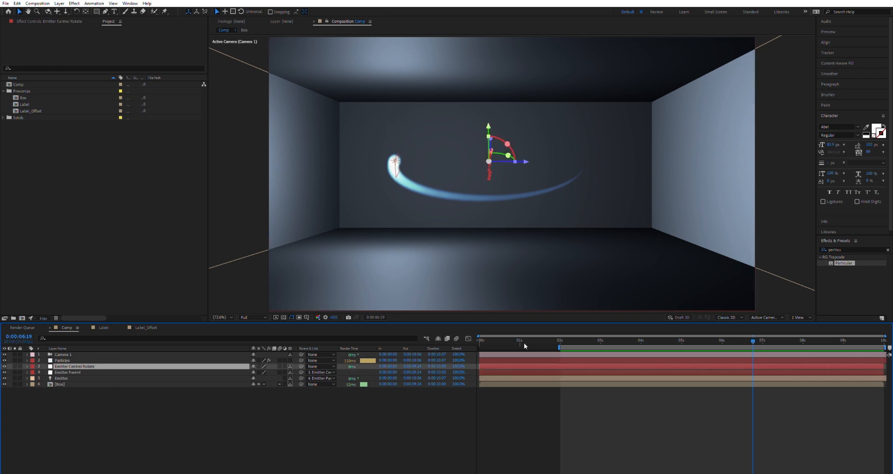
drag(763, 339, 729, 337)
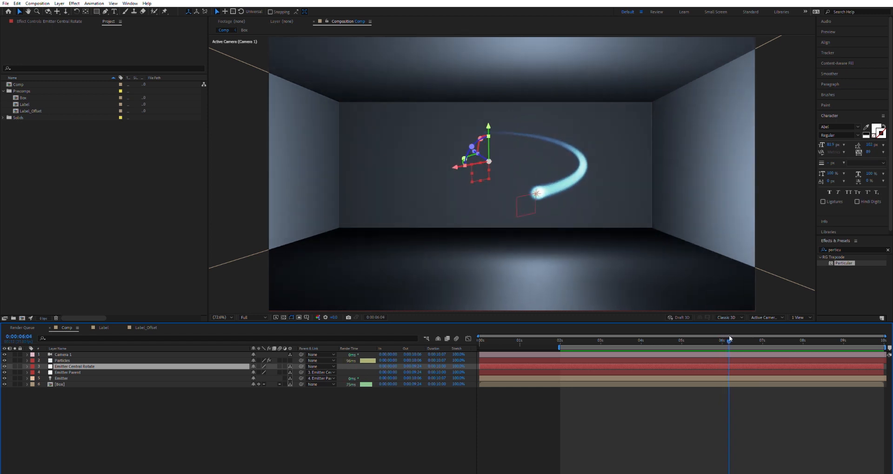
- Show the Position properties of the Emitter Central Rotate, Emitter Parent and Emitter layers and preview the animation against them
shift+click(71, 378)
key(p)
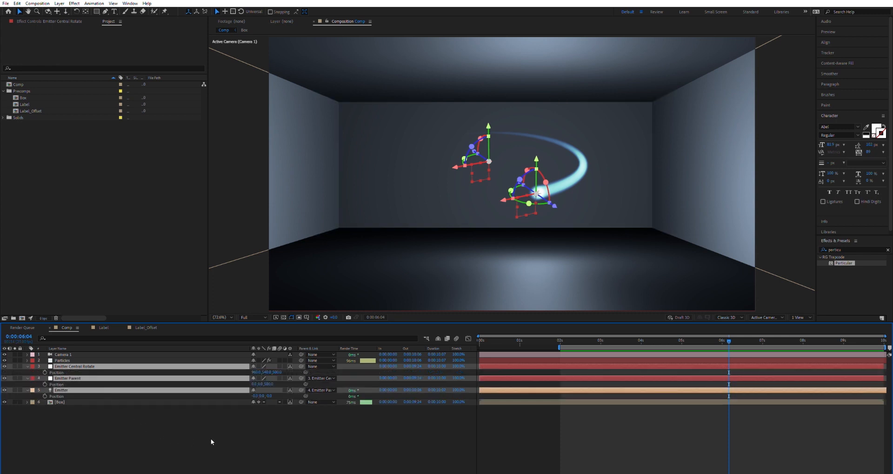
click(211, 441)
drag(729, 337, 696, 336)
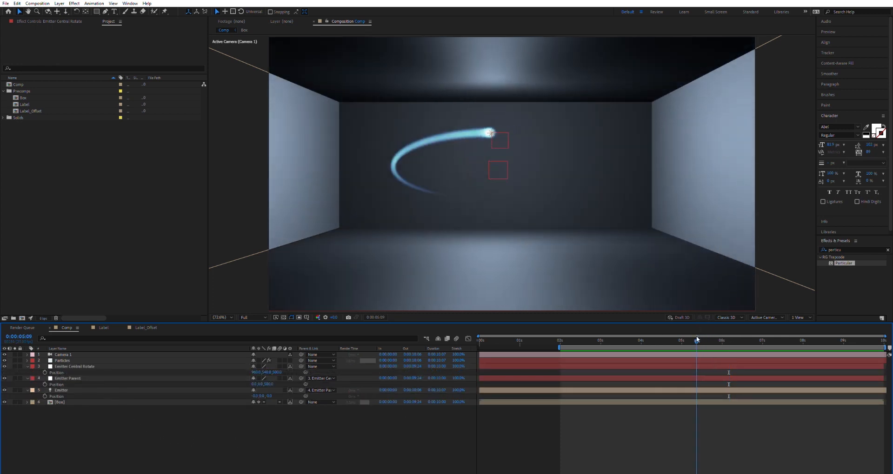
key(space)
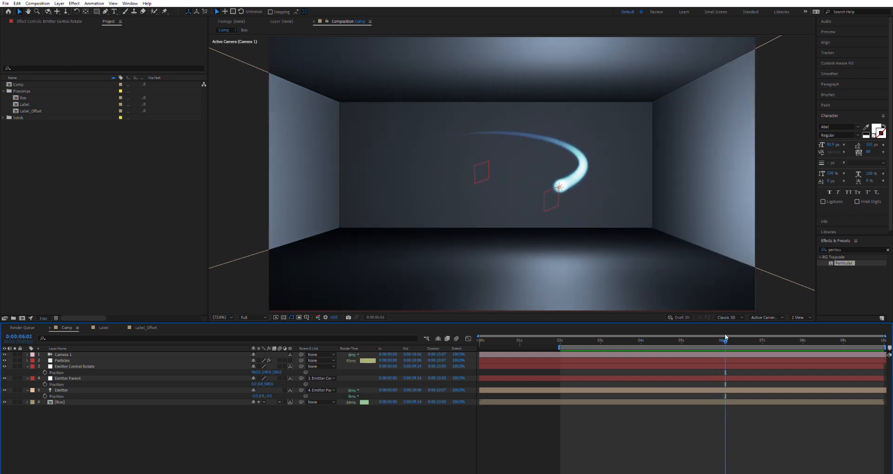
- Inspect the rotation properties of the Emitter Central Rotate layer around 0:00:06:05, then collapse the layer
drag(724, 341, 729, 341)
click(103, 365)
key(r)
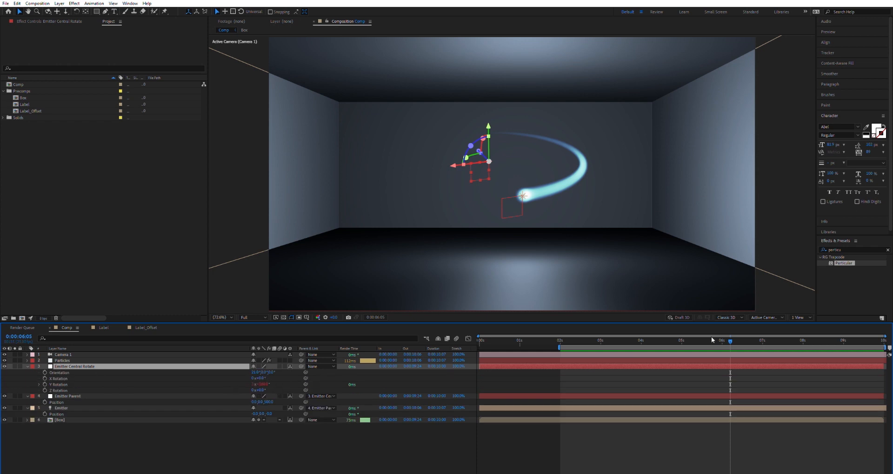
click(26, 366)
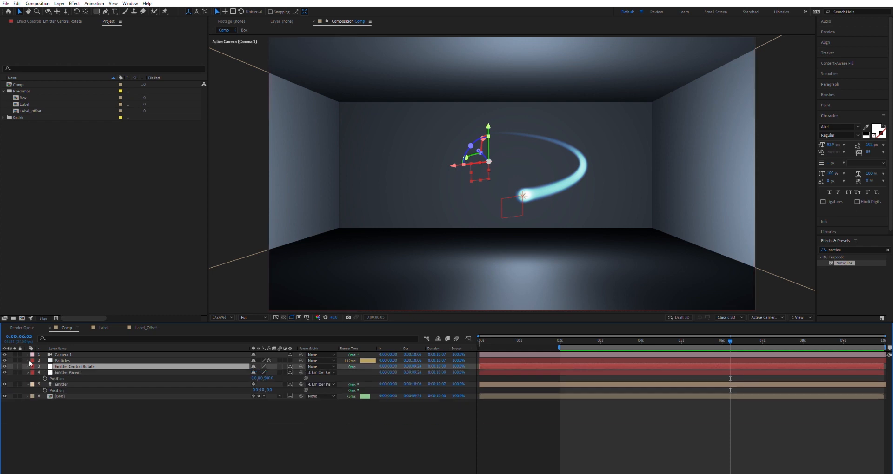
- Trace the parenting chain from Emitter through Emitter Parent to Emitter Central Rotate while scrubbing near the 6-second mark
click(85, 383)
mouse_move(736, 336)
mouse_down()
mouse_move(763, 336)
mouse_move(736, 337)
mouse_up()
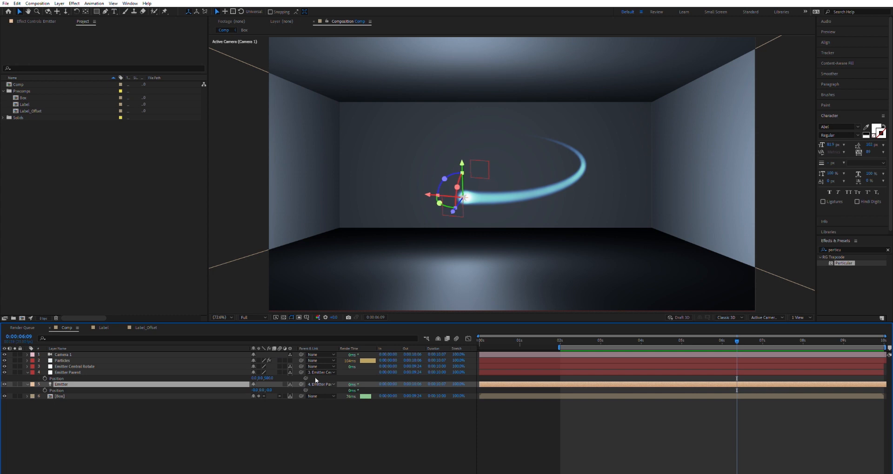
click(100, 372)
key(ctrl+Up)
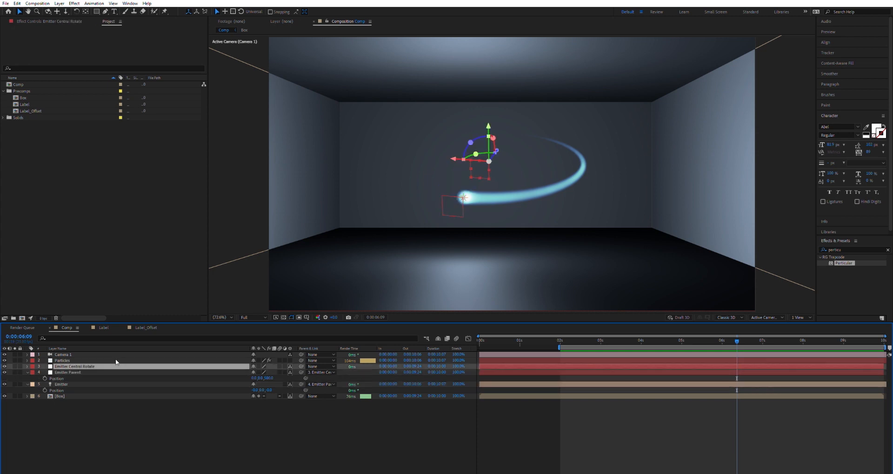
click(715, 336)
drag(715, 336, 729, 335)
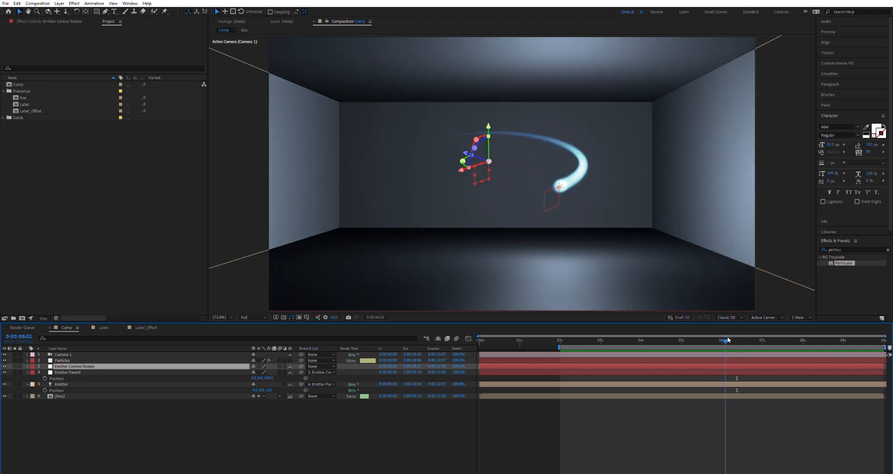
- Add the Label precomp to Comp as the topmost layer
click(52, 103)
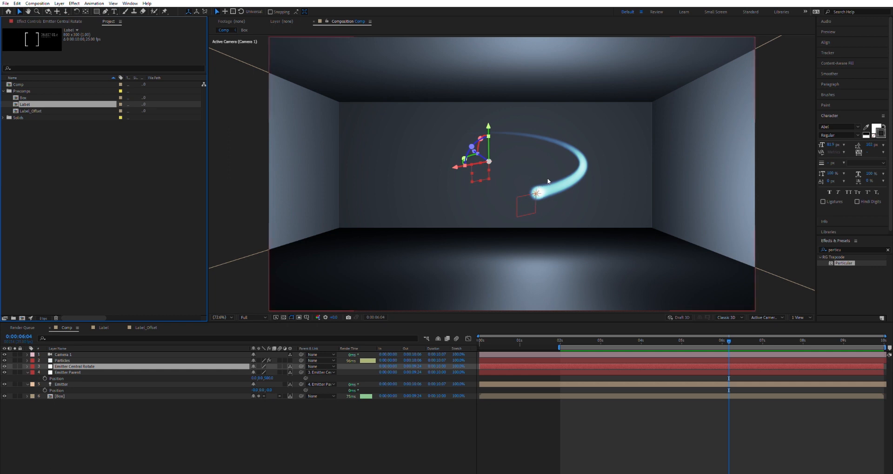
drag(35, 104, 79, 345)
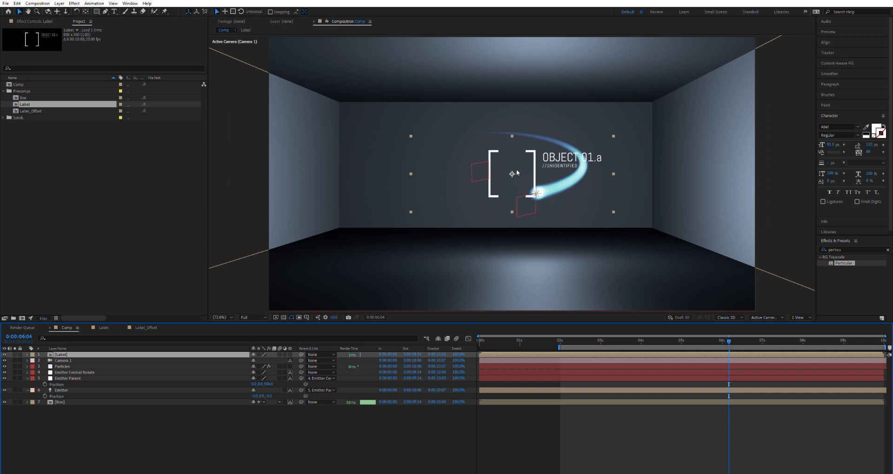
- Make the Label layer 3D and turn off its Accepts Shadows and Accepts Lights material options
click(290, 354)
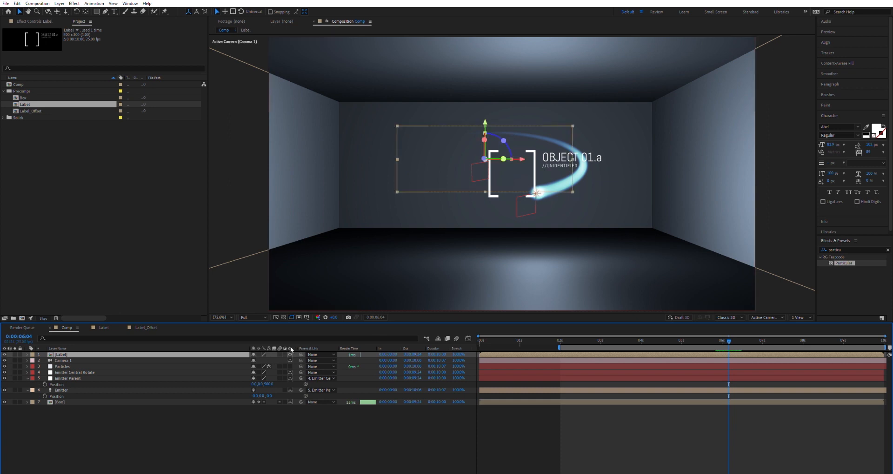
key(a)
key(a)
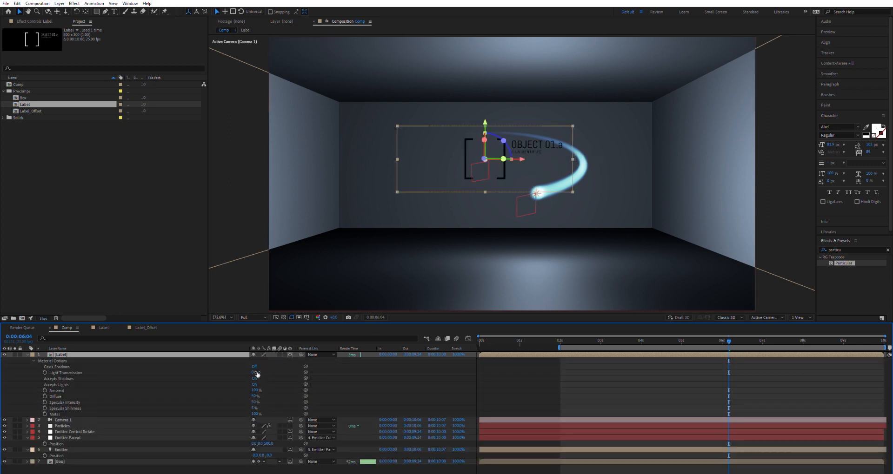
click(255, 379)
click(255, 385)
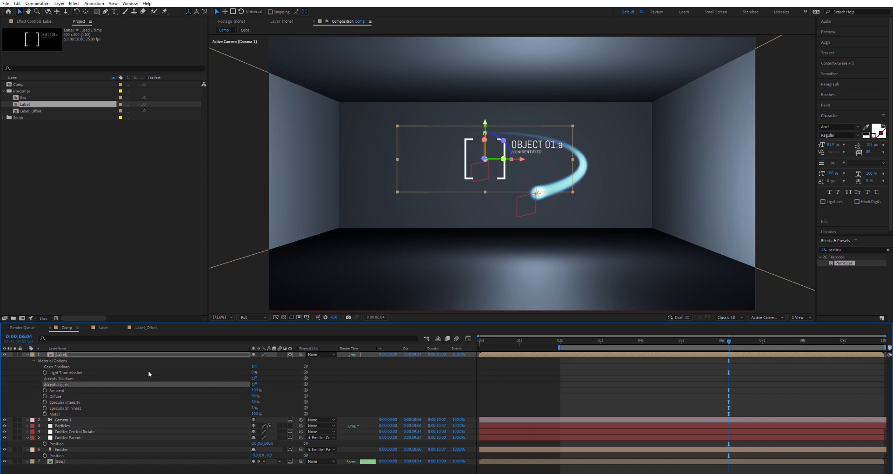
click(27, 355)
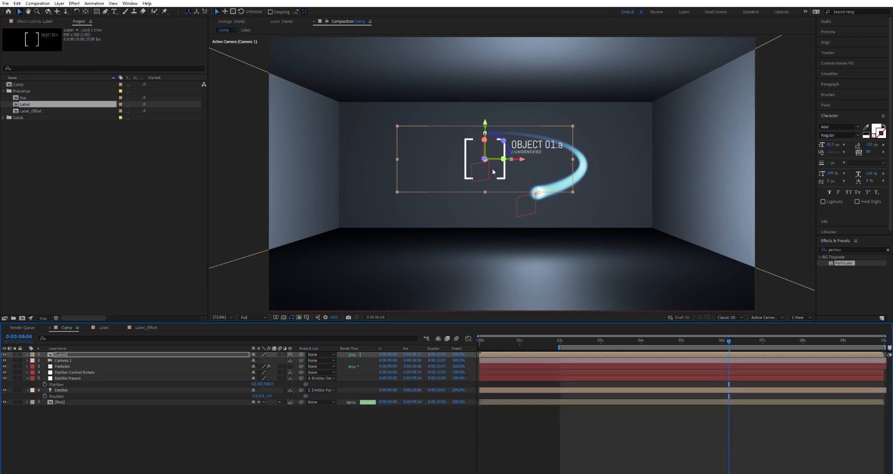
- Try parenting the Label layer to the Emitter layer and scrub between about 0:00:06:04 and 0:00:06:13 to check its motion
click(113, 354)
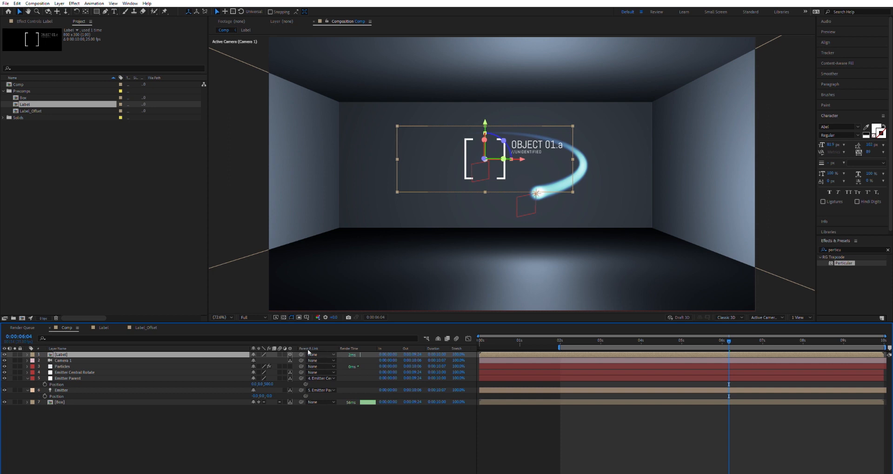
drag(301, 355, 165, 385)
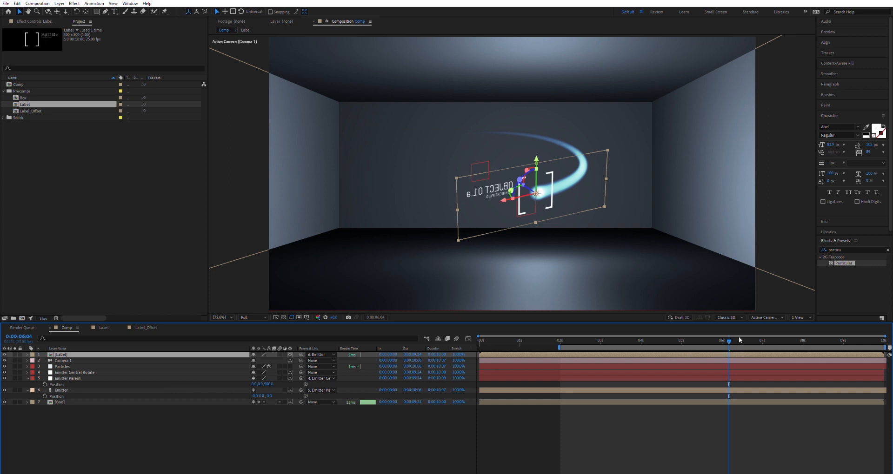
drag(730, 338, 743, 335)
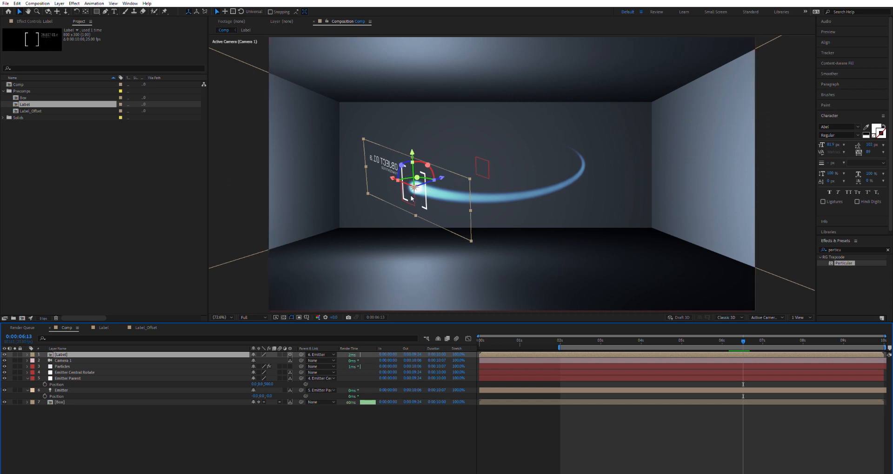
drag(749, 337, 741, 336)
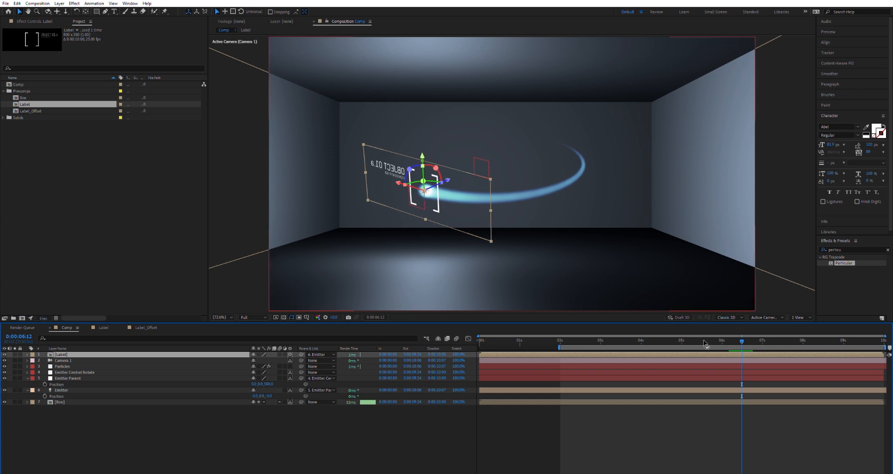
mouse_move(742, 336)
mouse_down()
mouse_move(765, 337)
mouse_move(728, 335)
mouse_up()
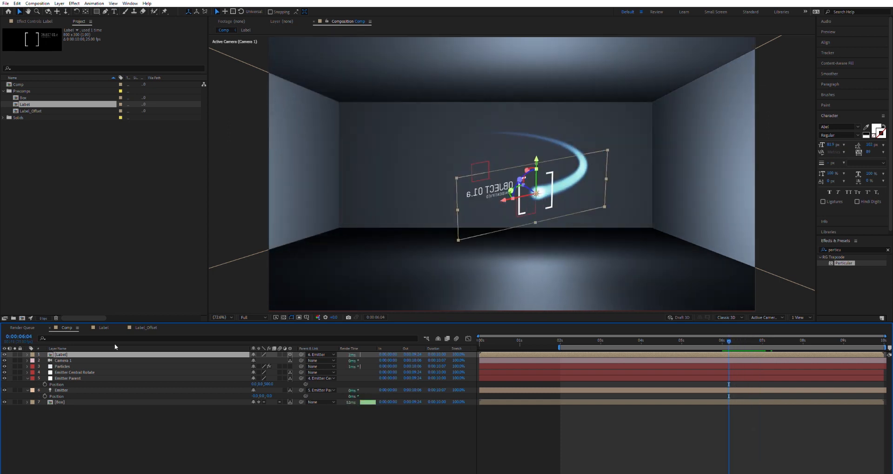
- Set the Label layer's parent to None and reset its transform
click(329, 354)
click(342, 303)
key(u)
key(u)
click(256, 361)
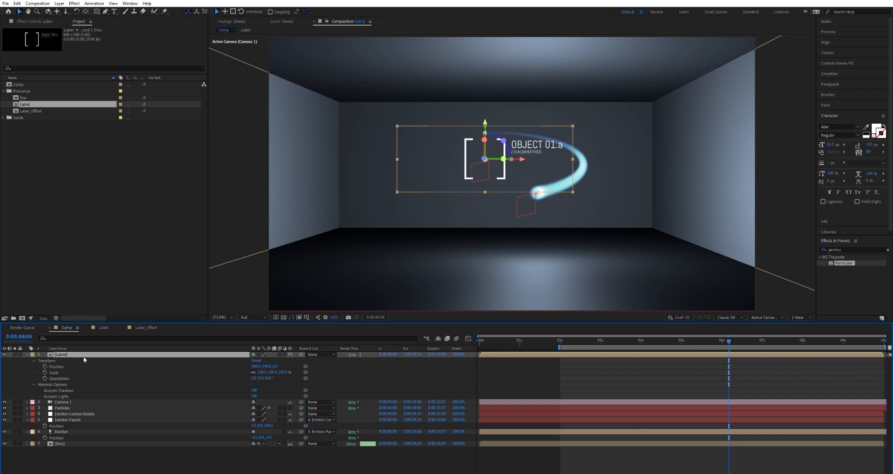
click(27, 355)
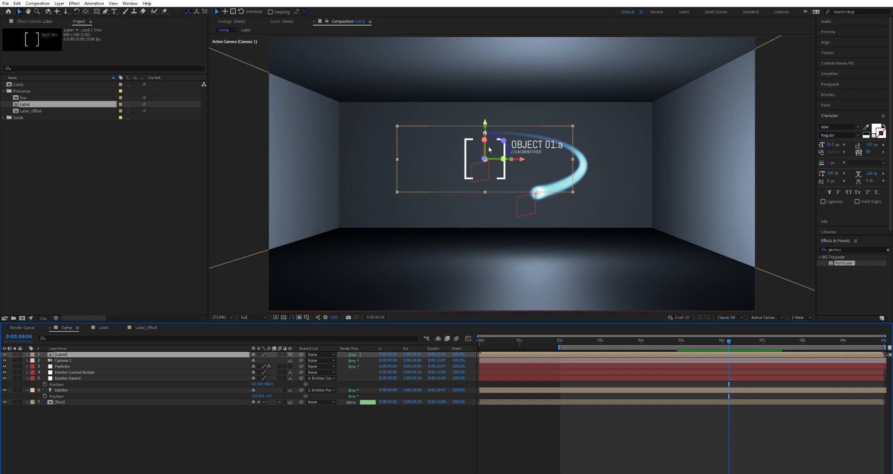
- Switch the Label layer back to 2D and reposition it slightly left and up from the composition's centre
click(290, 354)
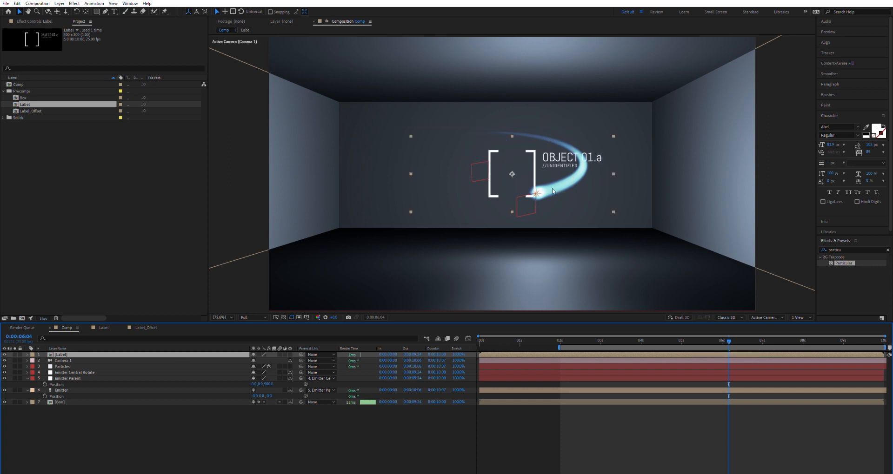
drag(496, 172, 498, 174)
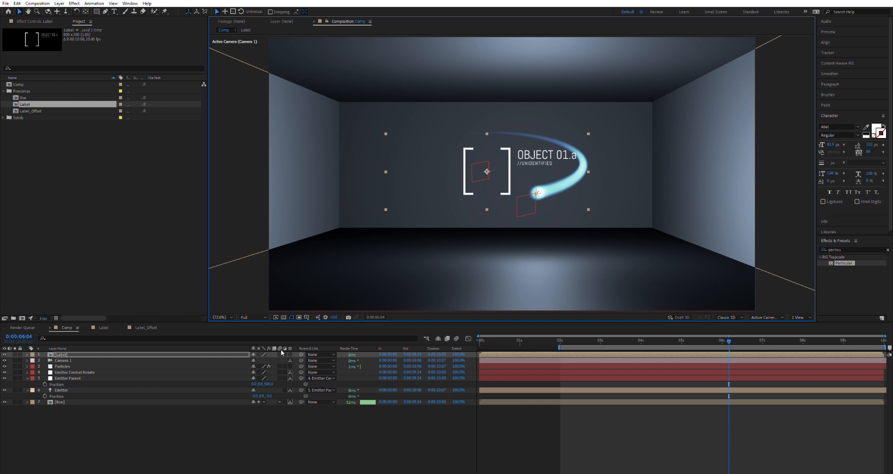
- Add an expression to the Label layer's Position whose first line is a = thisComp.layer("Emitter Parent");
click(201, 354)
key(p)
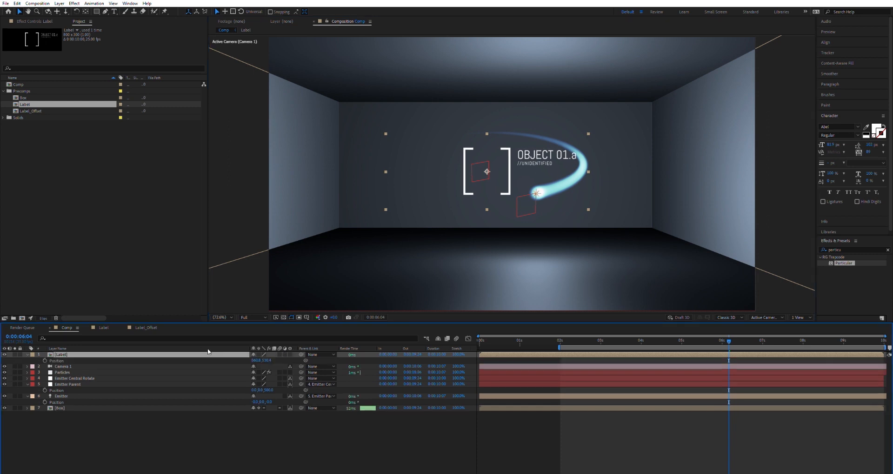
alt+click(45, 361)
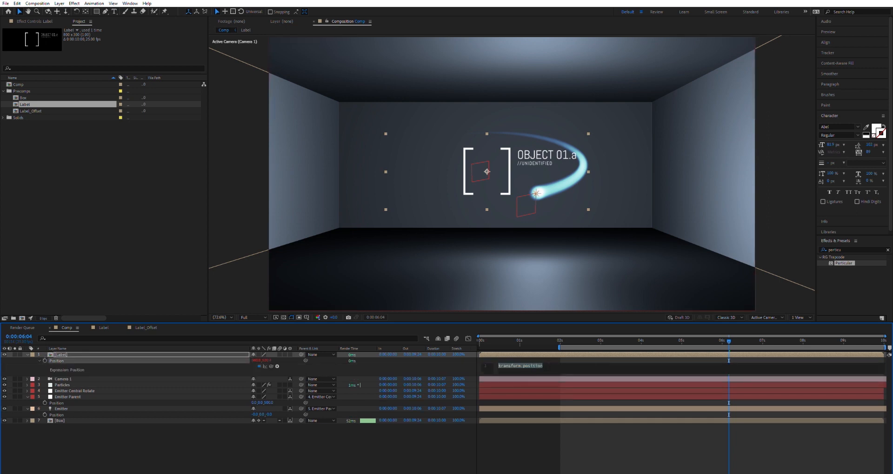
key(Escape)
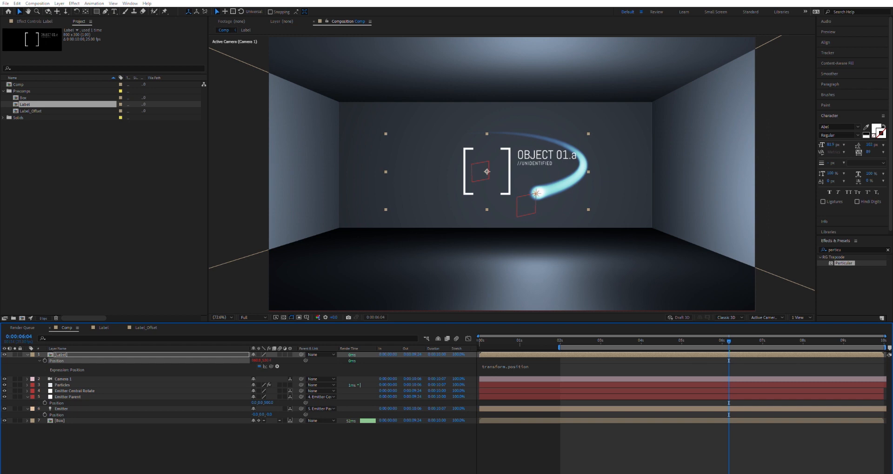
click(509, 367)
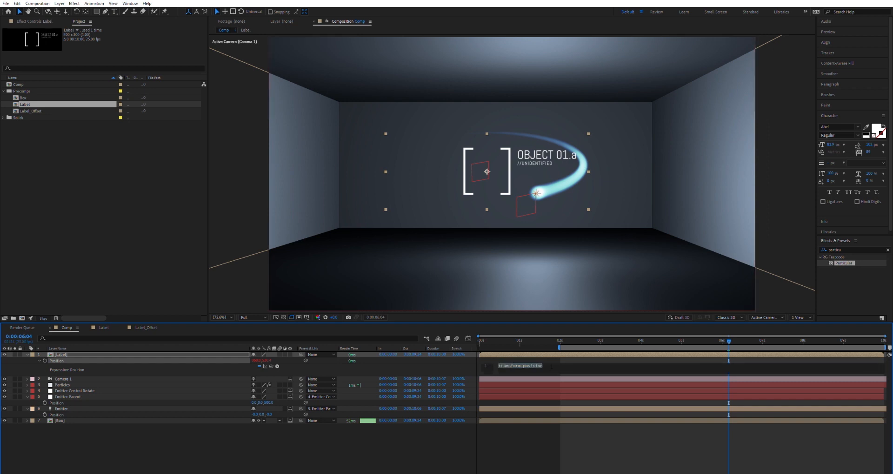
text(a)
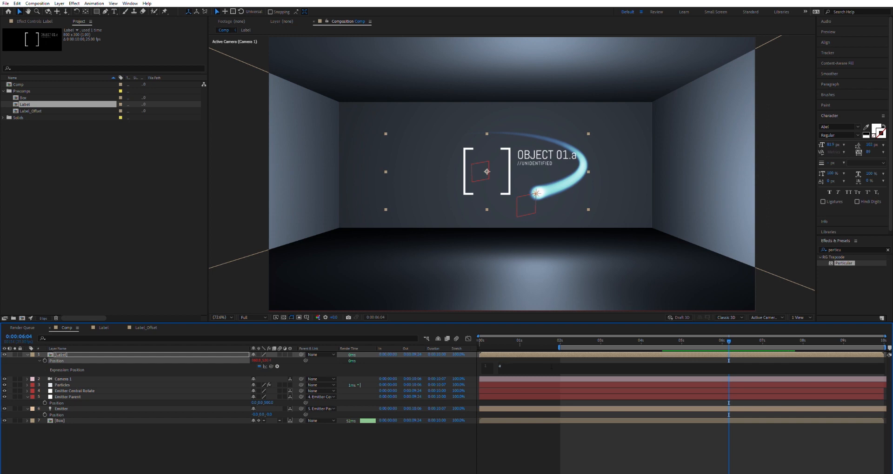
text(= thisComp)
text(.layer)
text(())
text(")
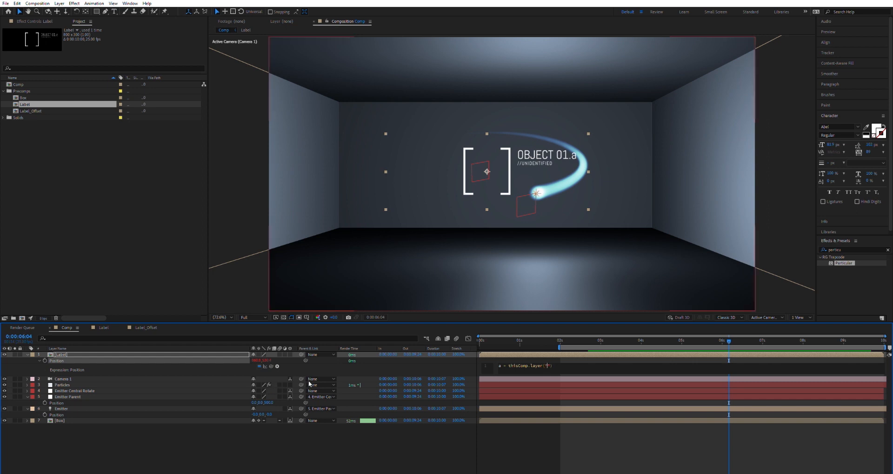
text(Emitter Parent)
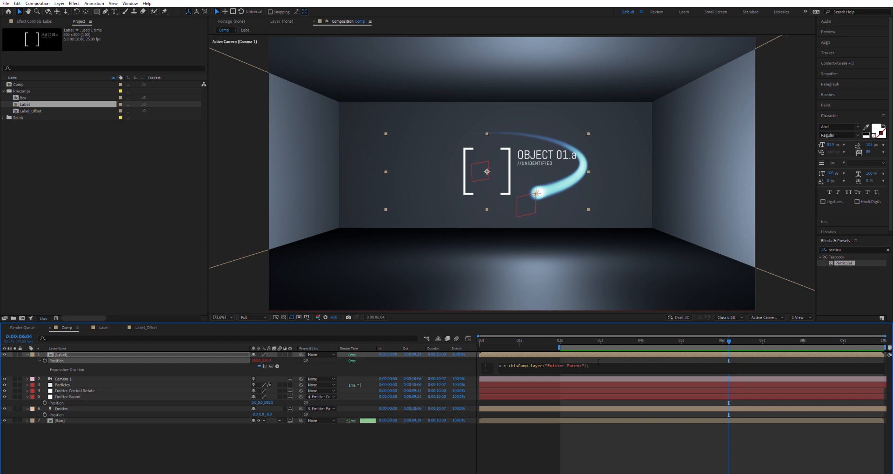
- Complete the Label layer's Position expression with the second line a.toComp(a.anchorPoint); and apply it
text(toComp(a.anchorPoint);)
drag(502, 371, 516, 372)
key(End)
click(562, 355)
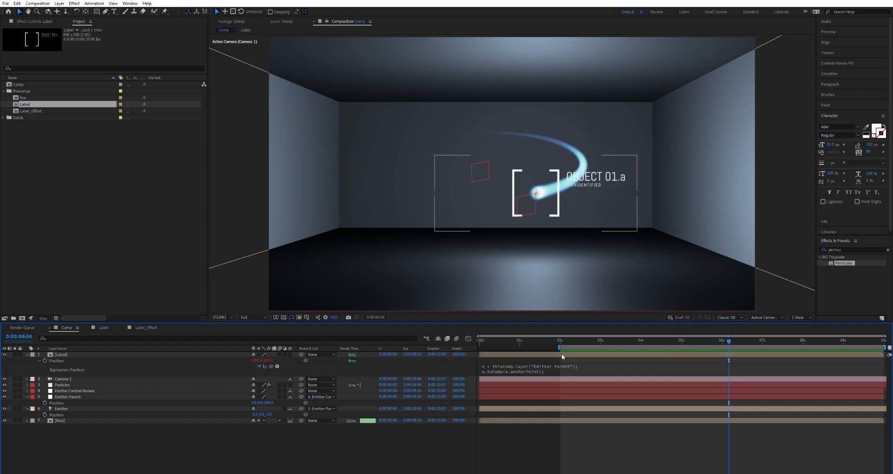
- Scrub back to 0:00:04:16 and inspect up close how the label brackets line up with the particle emitter
click(578, 190)
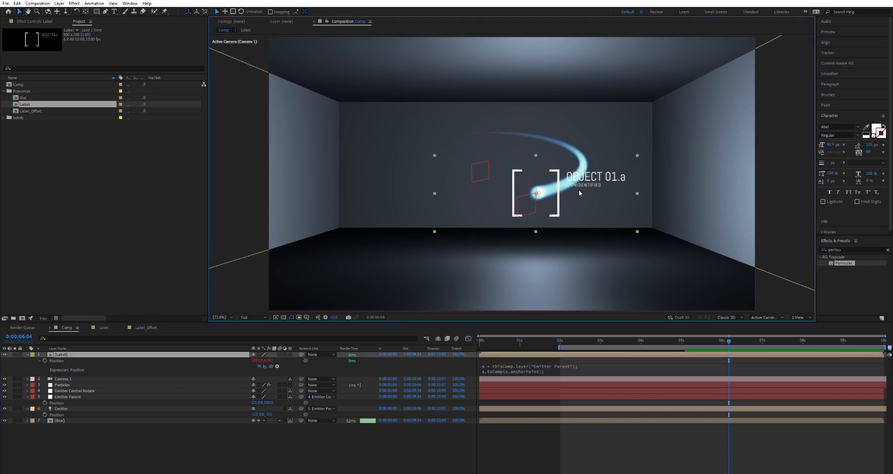
drag(720, 347, 668, 339)
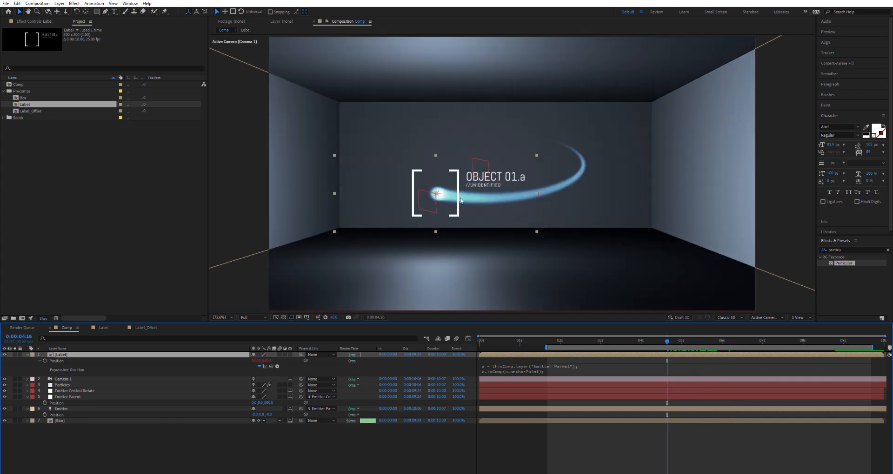
ctrl+click(470, 182)
key(z)
click(475, 176)
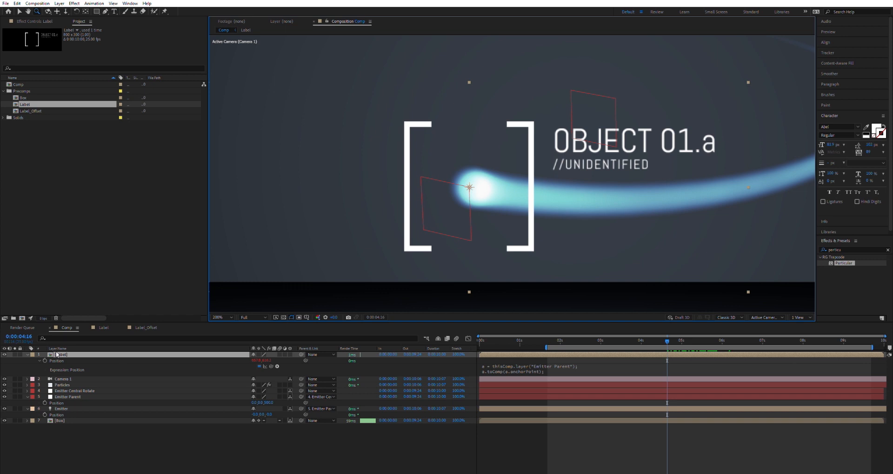
- Solo the Label and Emitter Parent layers to compare their anchor points, and turn their solo off again
click(15, 354)
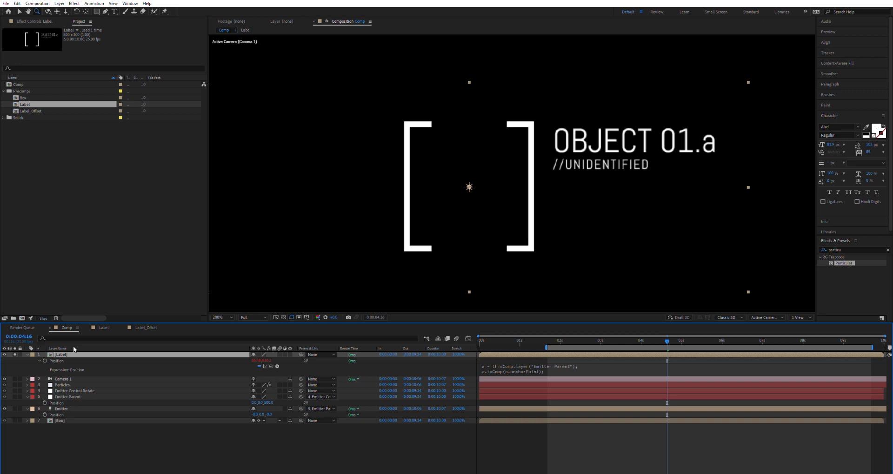
click(14, 392)
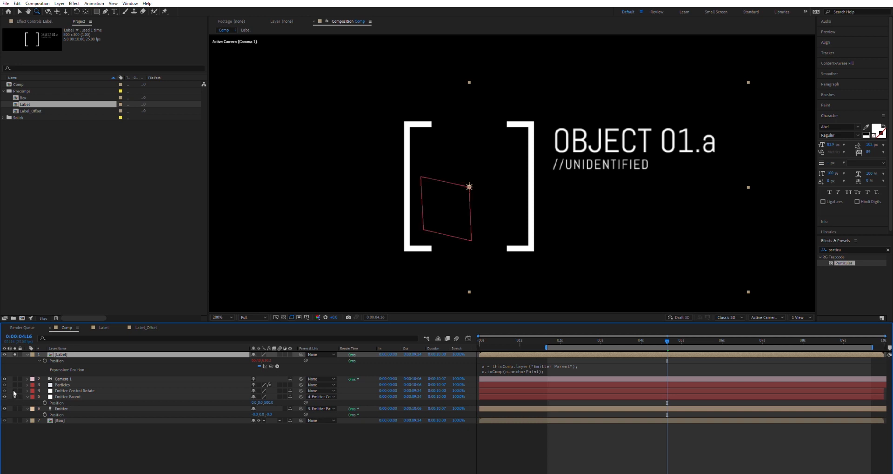
click(85, 395)
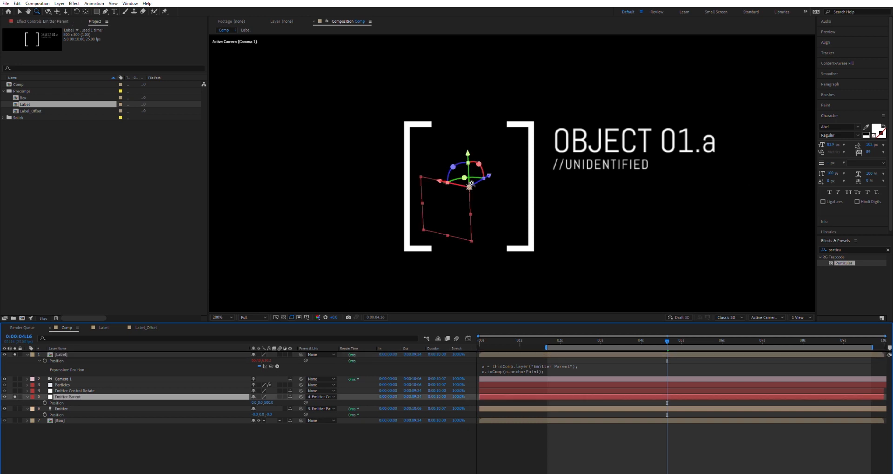
click(15, 421)
click(15, 421)
click(15, 397)
click(15, 355)
- Scale the Label layer down to about 56%
click(74, 355)
alt+click(572, 152)
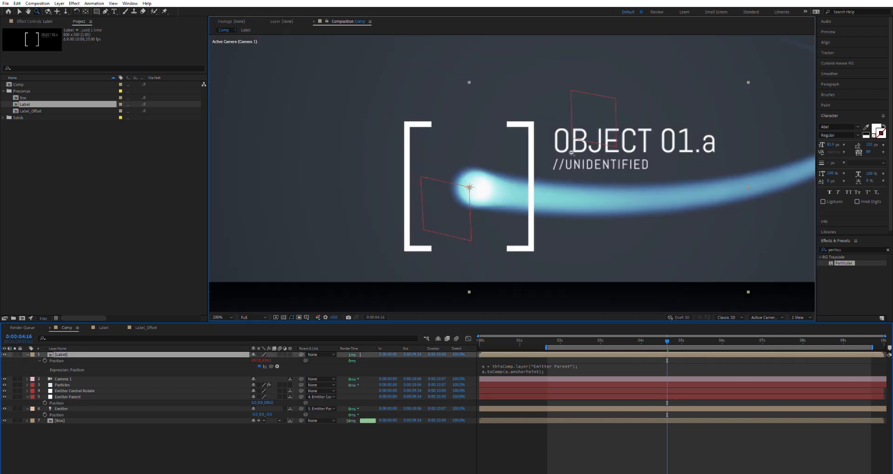
alt+click(570, 151)
drag(529, 168, 484, 175)
click(69, 355)
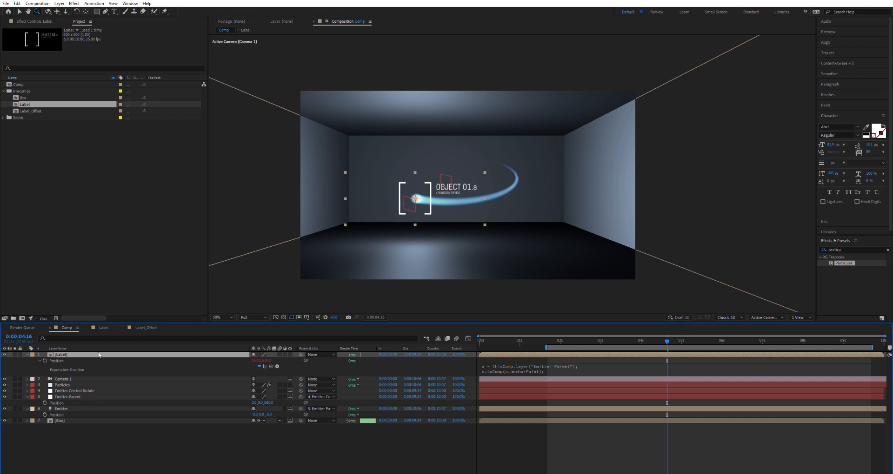
key(s)
drag(273, 361, 259, 355)
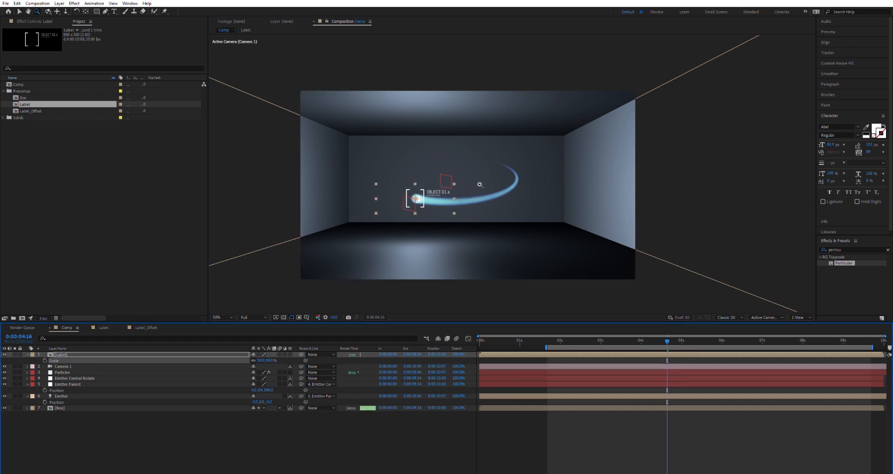
- Go to 0:00:04:09 and dolly the camera toward the emitter and back to check the 2D label's size against the distance
scroll(422, 205, up, 2)
mouse_move(671, 334)
mouse_down()
mouse_move(700, 333)
mouse_move(655, 338)
mouse_up()
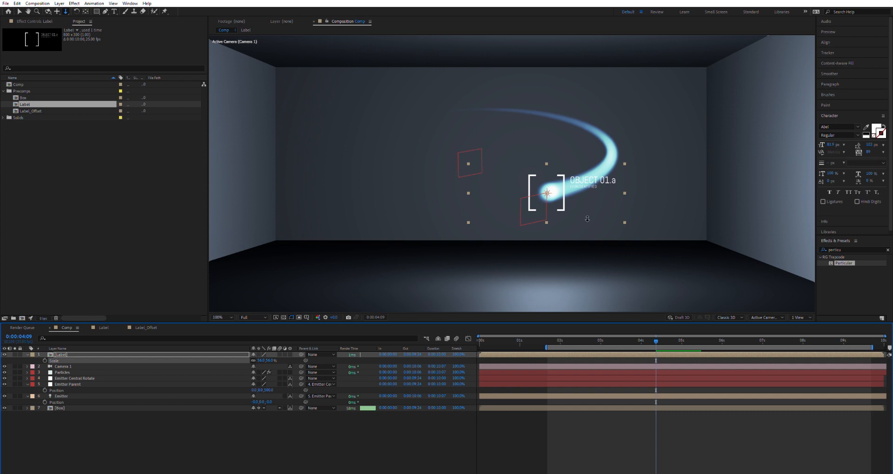
click(588, 210)
drag(588, 207, 567, 106)
drag(554, 251, 509, 81)
drag(570, 188, 509, 82)
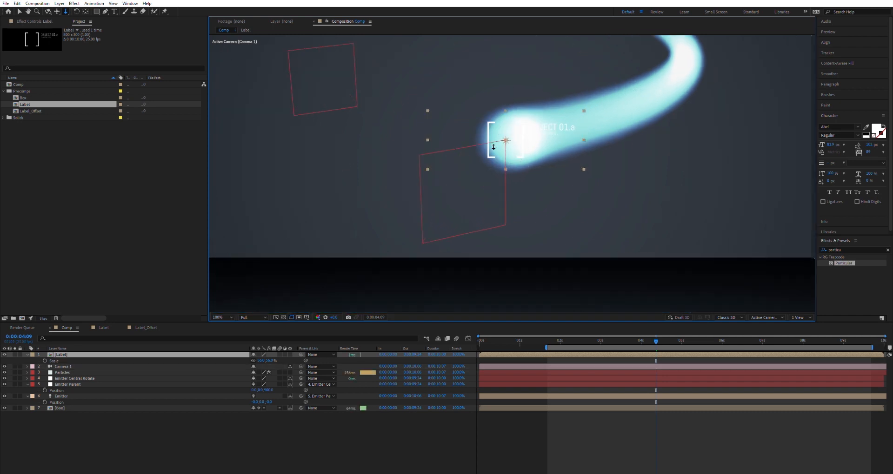
drag(523, 146, 509, 120)
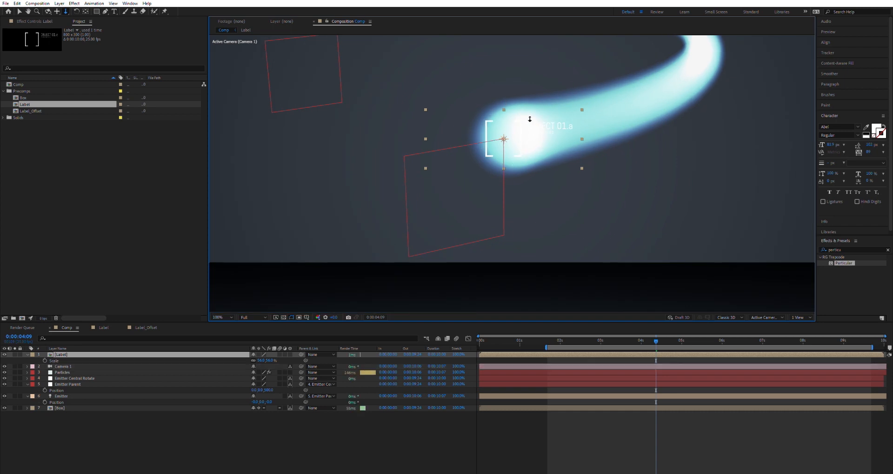
drag(557, 203, 559, 284)
drag(542, 183, 550, 305)
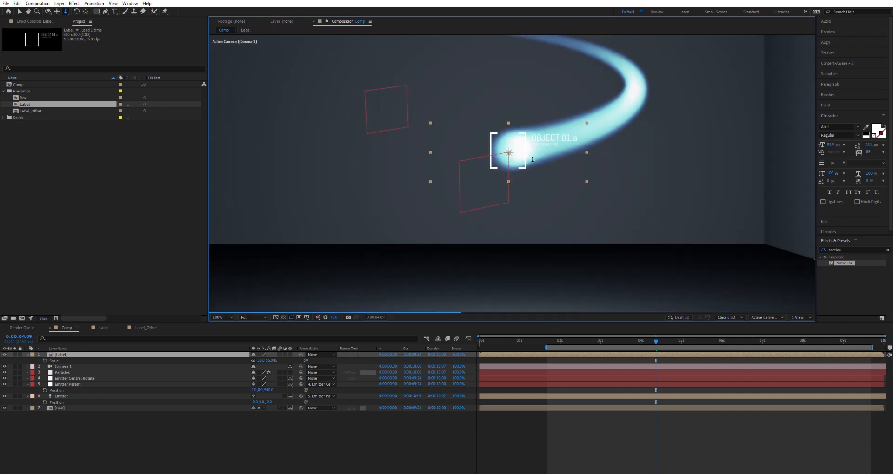
drag(532, 160, 543, 215)
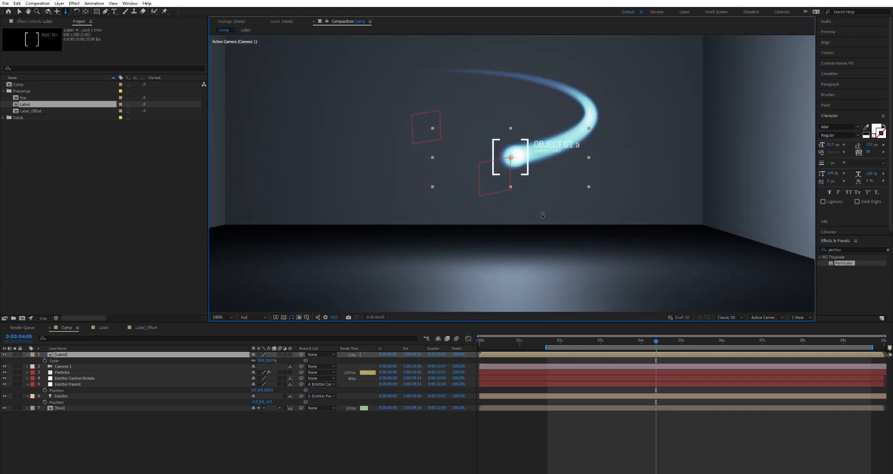
- Hide the Label layer, duplicate it and show the copy's modified properties
click(4, 355)
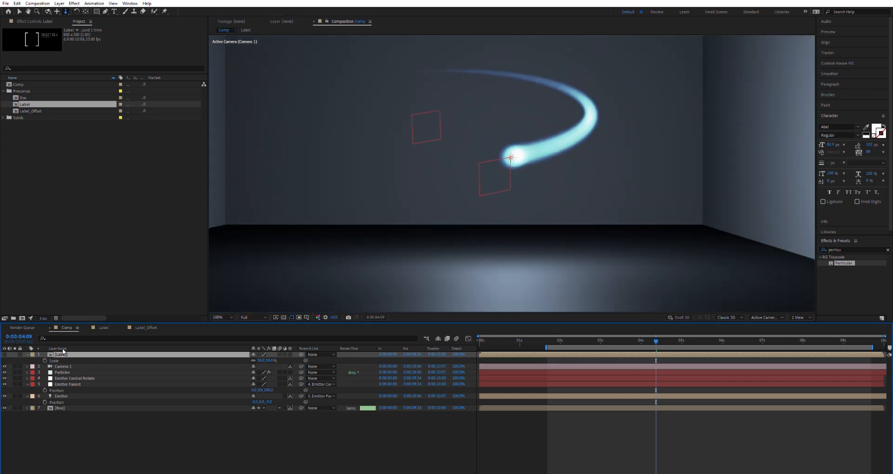
key(ctrl+d)
key(u)
key(u)
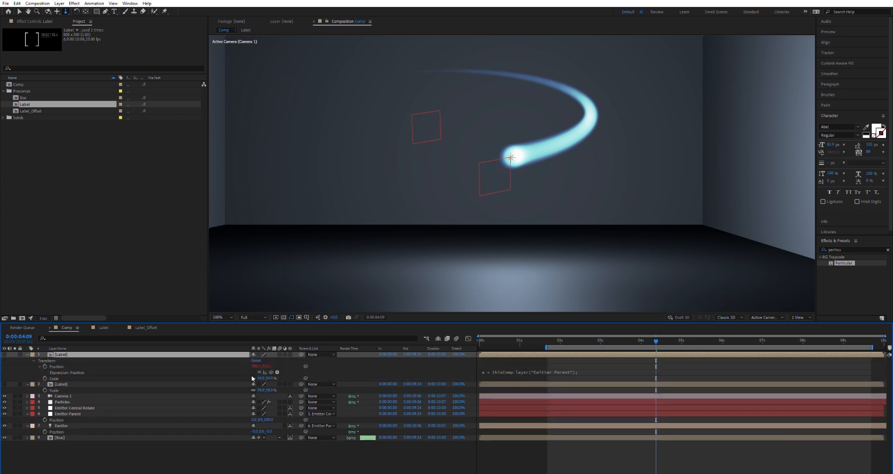
- Remove the Position expression from the Label copy and turn the copy into a visible 3D layer
click(514, 370)
key(BackSpace)
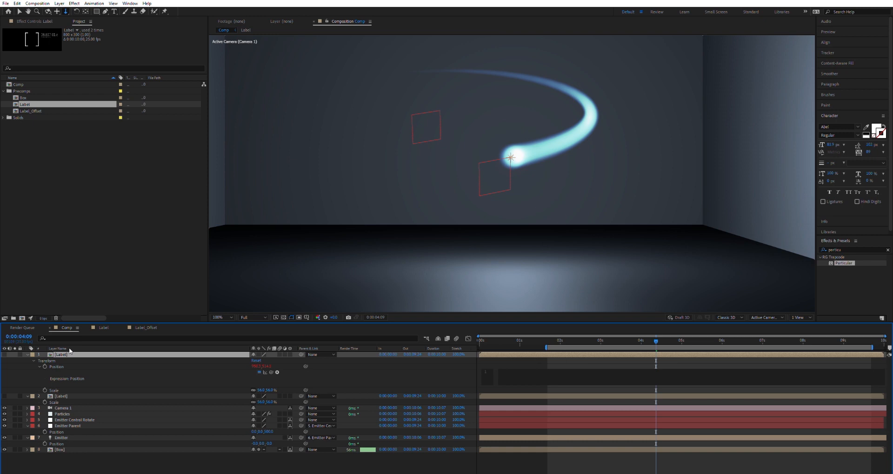
click(4, 355)
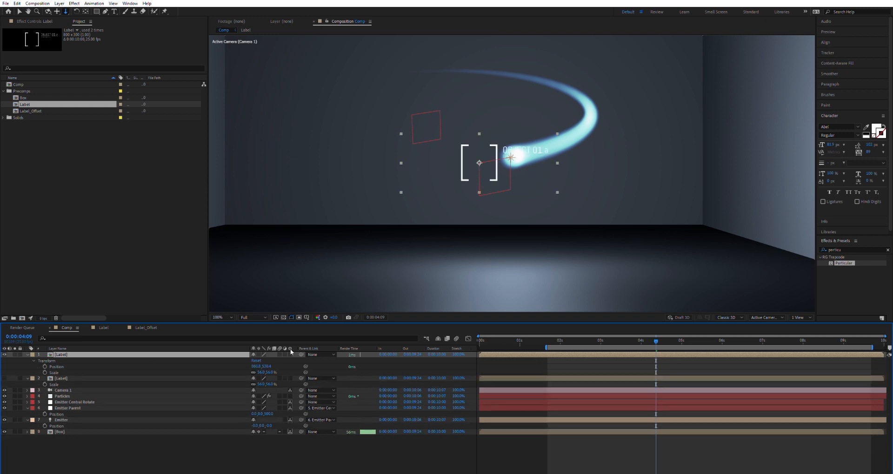
click(290, 352)
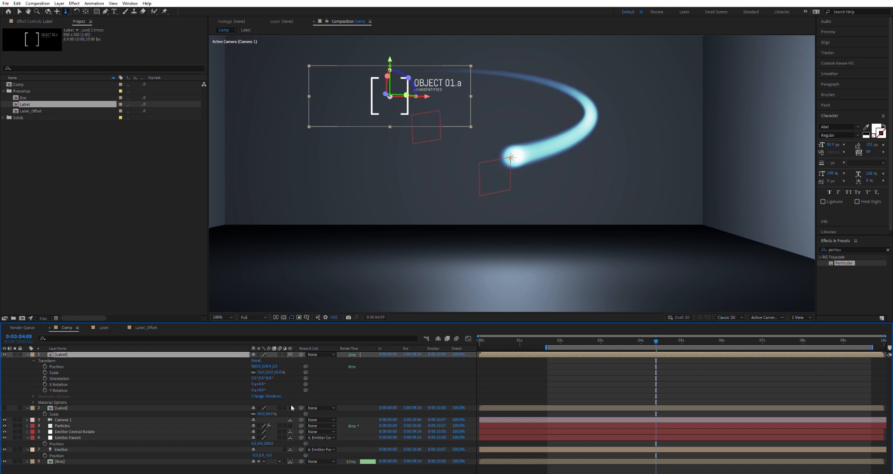
- Enable a Position expression on the 3D Label copy and copy the toComp expression text from the original Label layer
alt+click(45, 366)
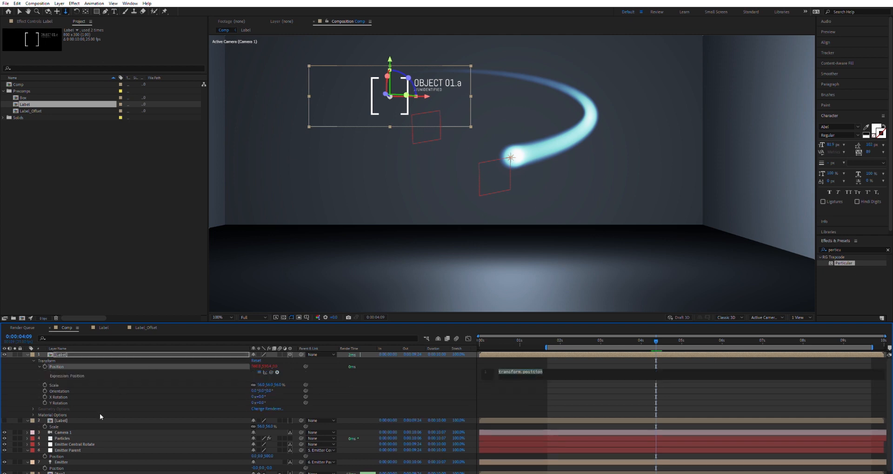
click(71, 420)
key(u)
key(u)
click(518, 439)
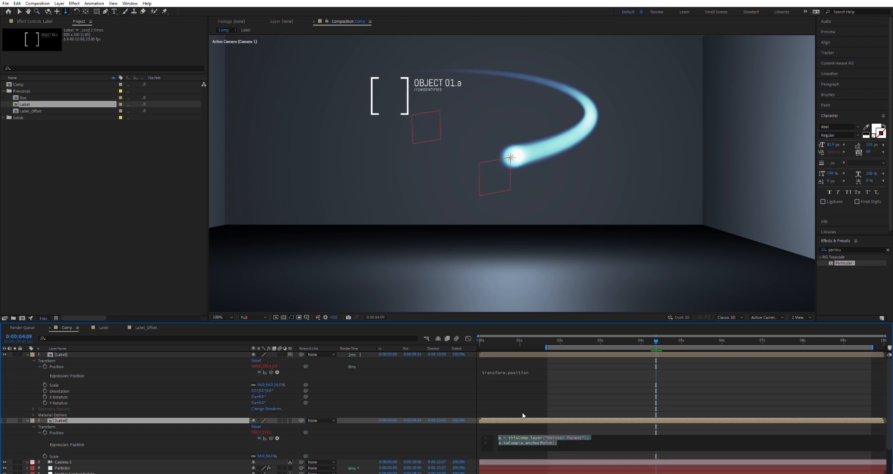
key(ctrl+c)
- Paste the expression into the 3D Label copy's Position and change toComp to toWorld, giving a.toWorld(a.anchorPoint);
click(508, 371)
key(ctrl+v)
drag(516, 377, 509, 376)
text(World)
drag(522, 377, 508, 377)
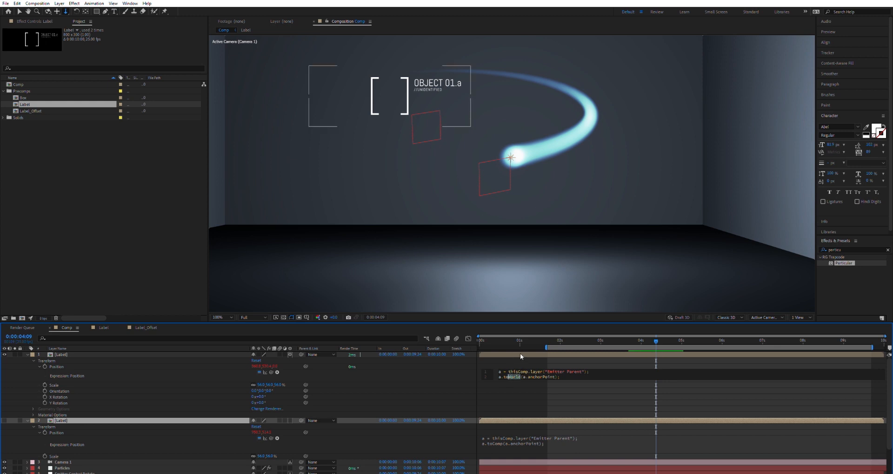
click(520, 353)
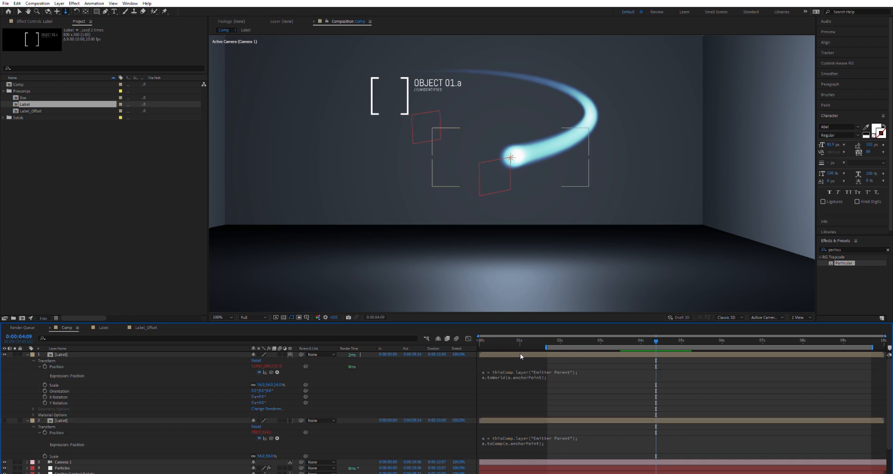
- Move the camera around and dolly it in and out to check how the 3D Label's size and position follow the emitter
click(68, 354)
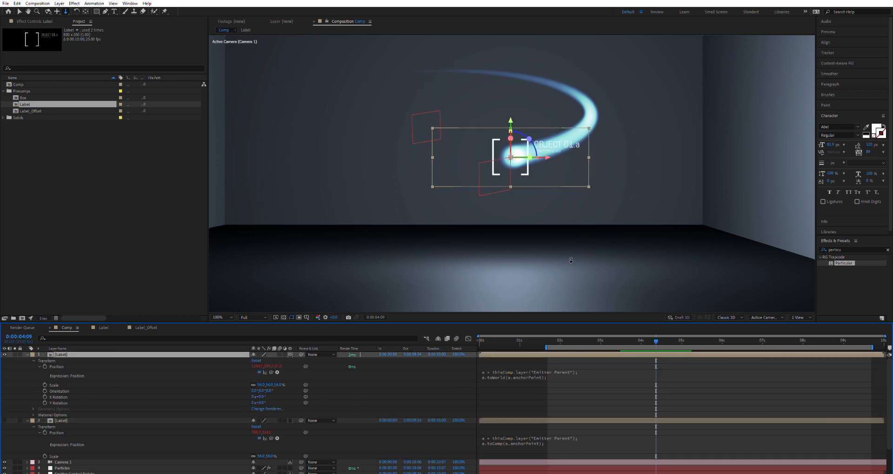
mouse_move(656, 341)
mouse_down()
mouse_move(640, 336)
mouse_move(655, 336)
mouse_up()
key(c)
key(c)
key(c)
drag(512, 183, 541, 146)
key(c)
key(c)
drag(564, 203, 564, 274)
key(c)
drag(524, 152, 503, 55)
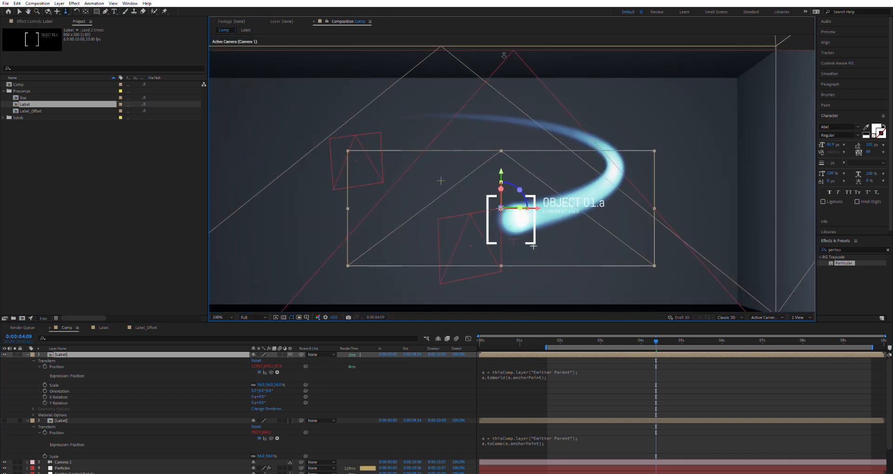
drag(521, 152, 501, 46)
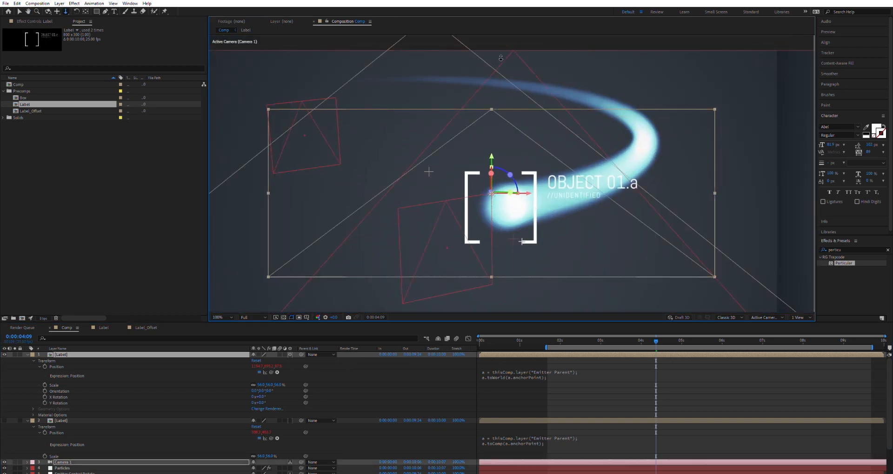
drag(531, 243, 539, 170)
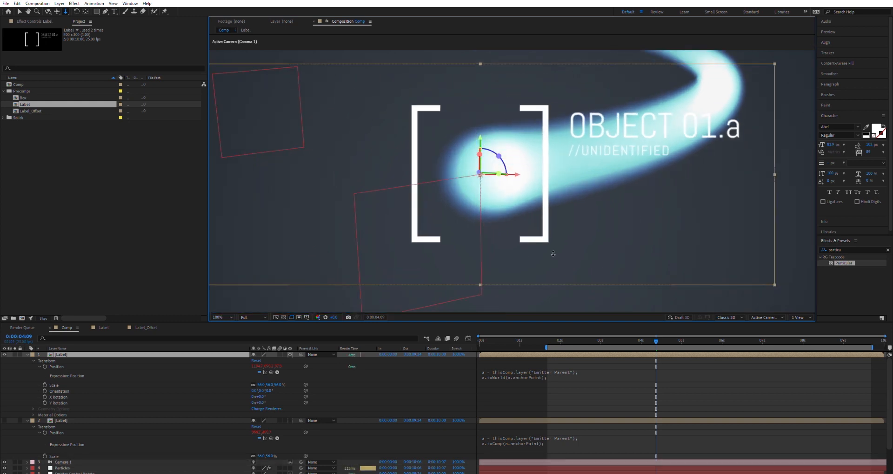
- Dolly the camera in and far back to examine how the 3D Label's size changes with distance from the emitter
drag(513, 239, 573, 467)
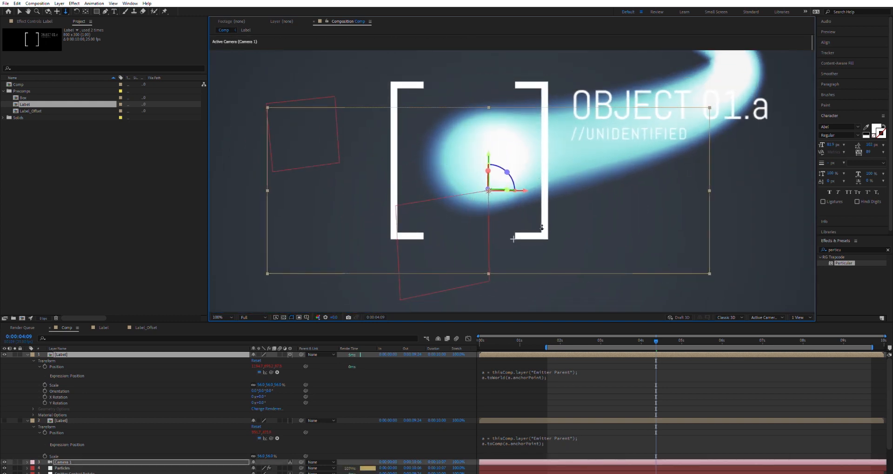
drag(547, 182, 576, 426)
drag(515, 238, 533, 458)
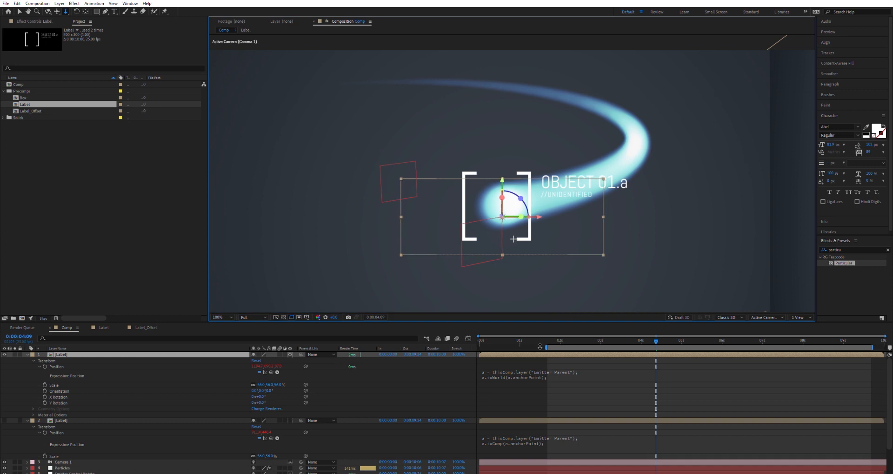
drag(525, 194, 536, 341)
drag(567, 219, 528, 219)
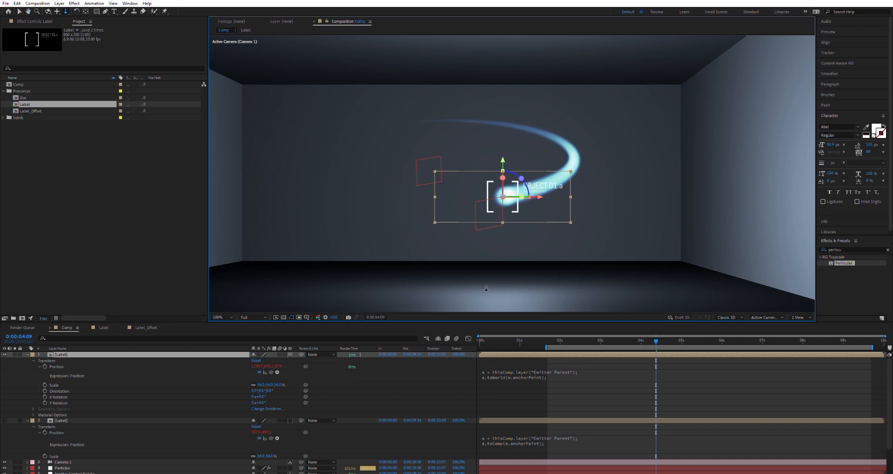
- Hide the 3D Label layer and add the Label_Offset precomp as the topmost layer of Comp
click(72, 350)
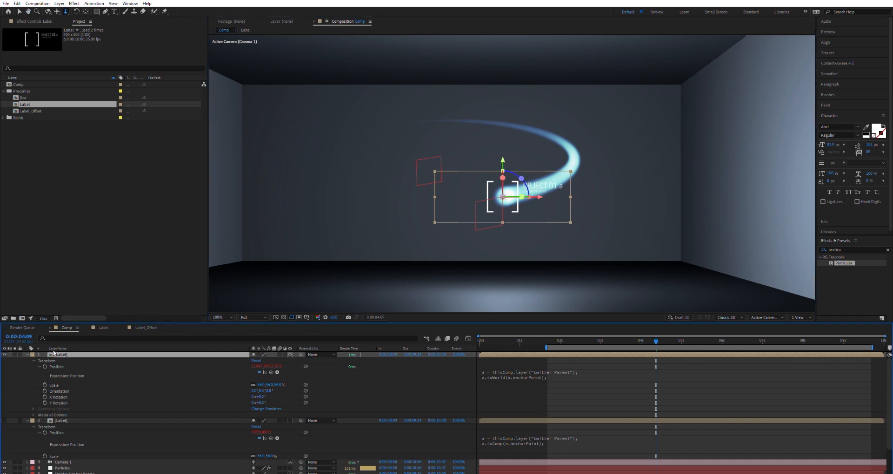
click(4, 354)
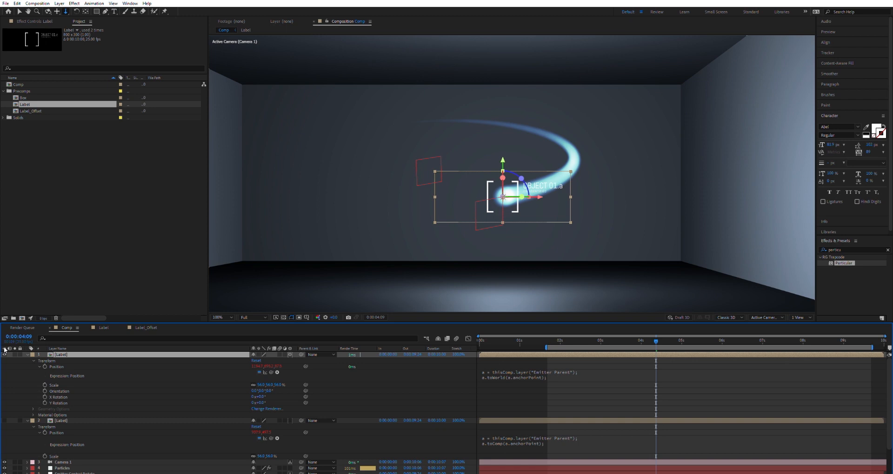
click(40, 111)
drag(42, 108, 85, 352)
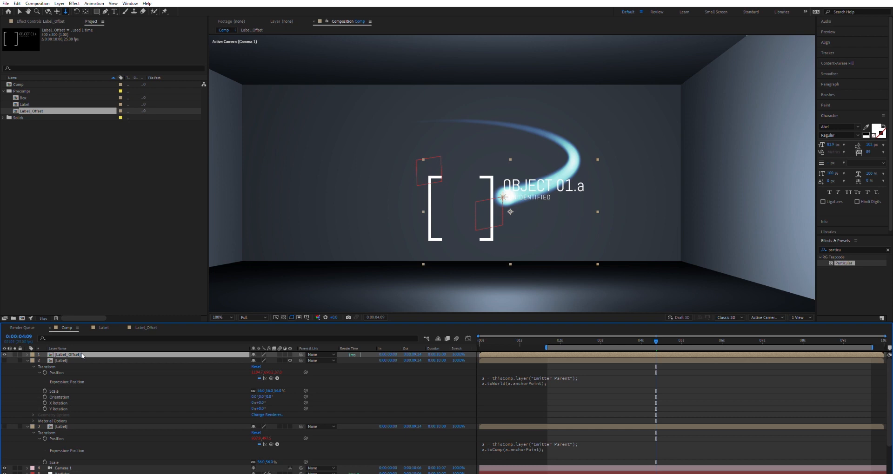
- Solo the Label_Offset layer and open its precomp to examine the artwork's placement against the safe-area guides
click(14, 354)
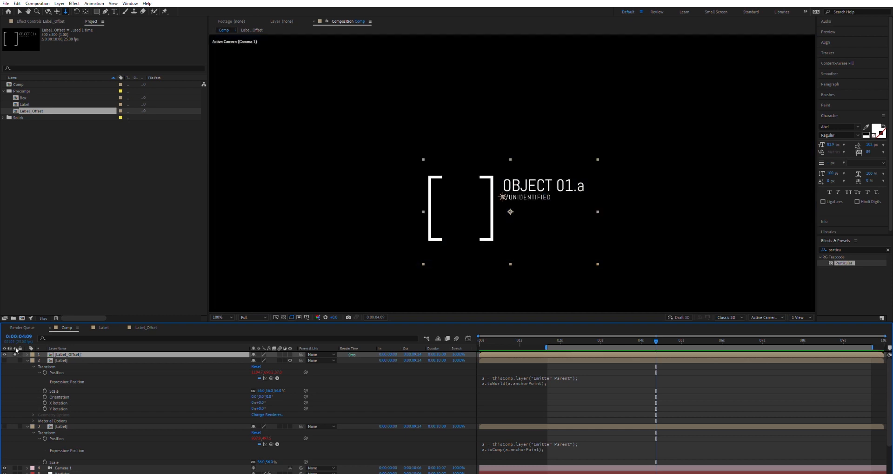
key(ctrl+shift+h)
key(ctrl+shift+h)
key(v)
double_click(69, 355)
key(ctrl+shift+h)
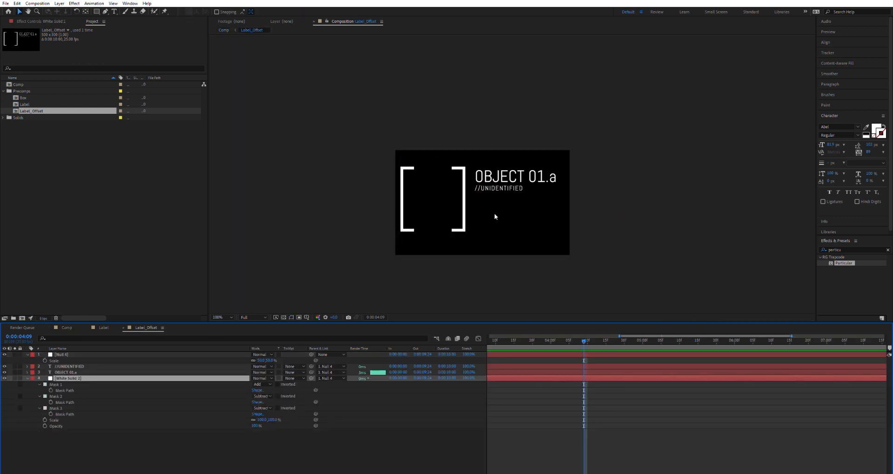
key(ctrl+shift+h)
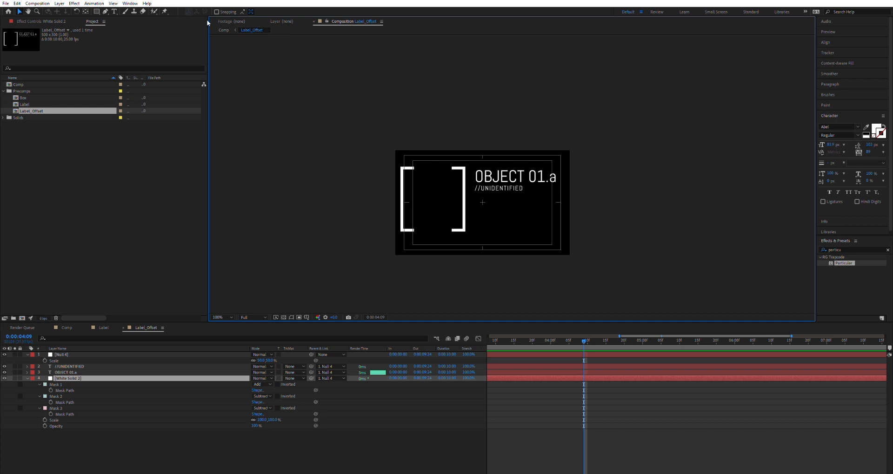
- Try to centre the bracket solid and both text layers within the Label_Offset precomp, and undo the move
shift+click(70, 367)
drag(437, 222, 493, 216)
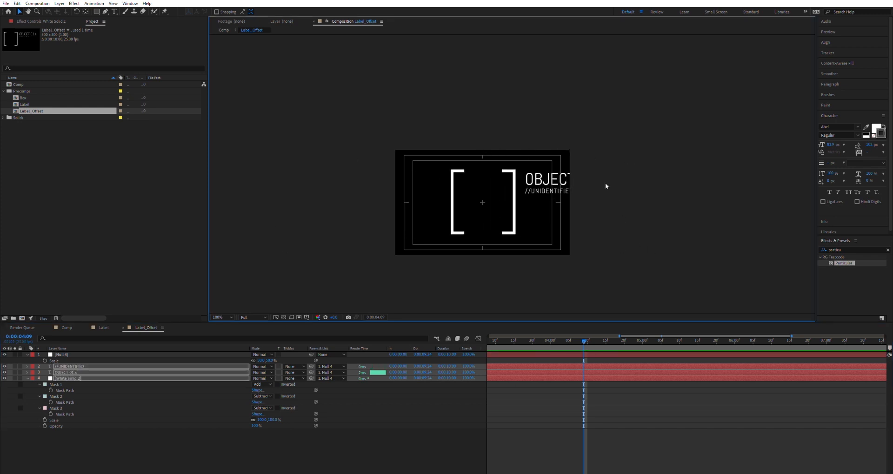
key(ctrl+z)
- Return to Comp, unsolo Label_Offset and copy the toWorld Position expression text from the 3D Label layer
click(229, 29)
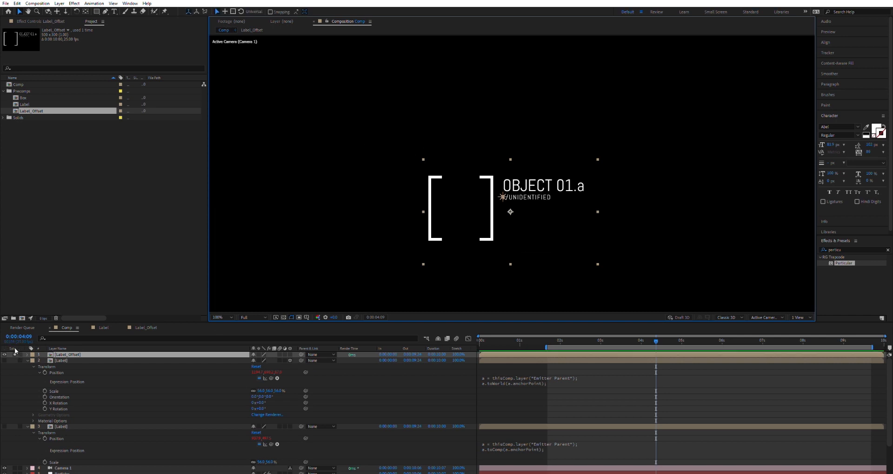
click(27, 361)
click(27, 360)
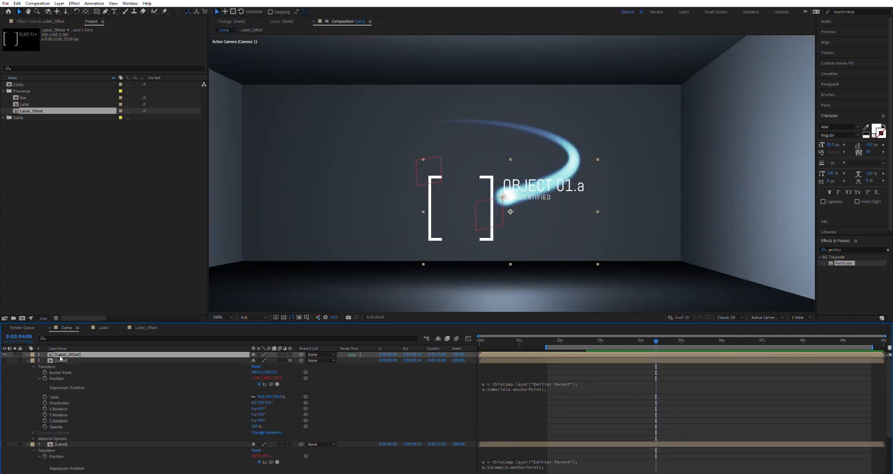
click(78, 361)
click(511, 386)
key(ctrl+c)
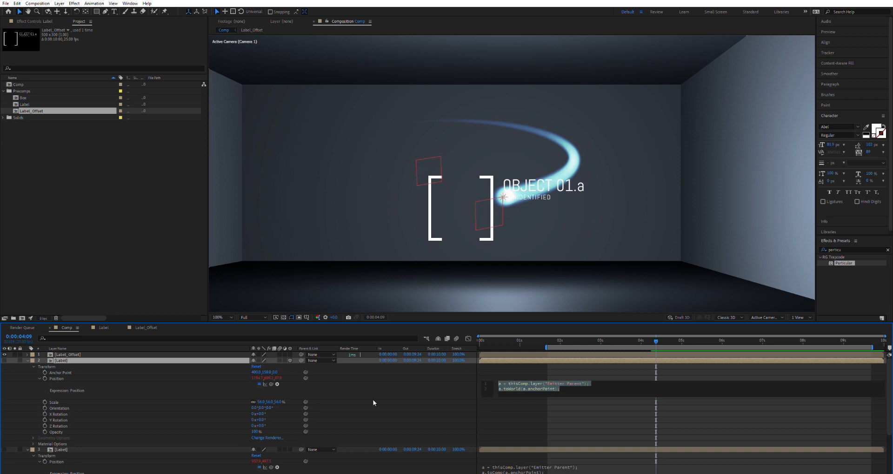
- Make Label_Offset a 3D layer and turn off its Accepts Shadows and Accepts Lights material options
click(77, 355)
click(291, 355)
key(a)
key(a)
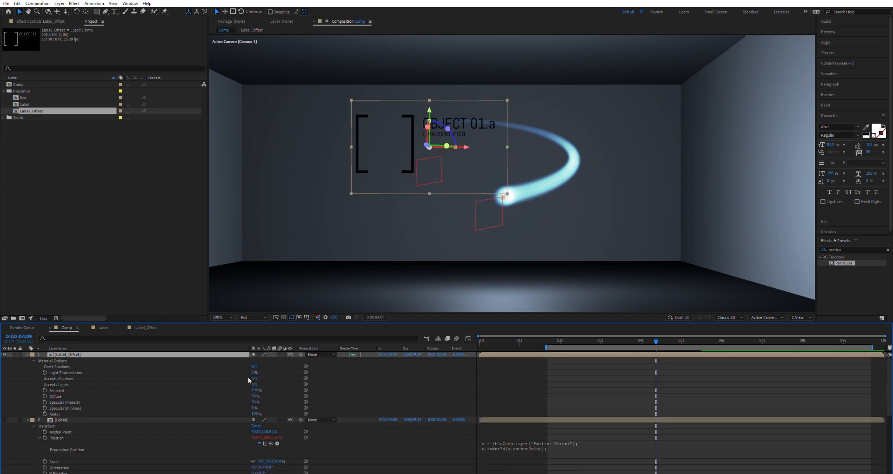
click(255, 379)
click(254, 378)
click(255, 385)
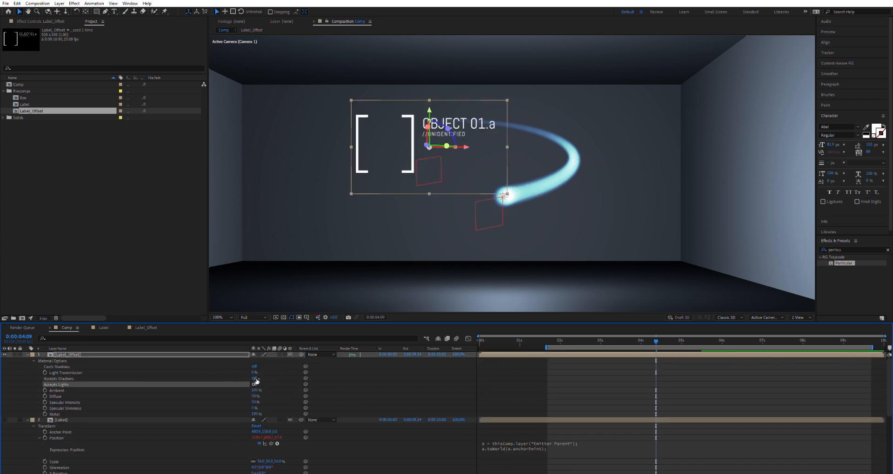
- Enable a Position expression on Label_Offset and paste in the copied expression ending in a.toWorld(a.anchorPoint);
click(195, 353)
key(p)
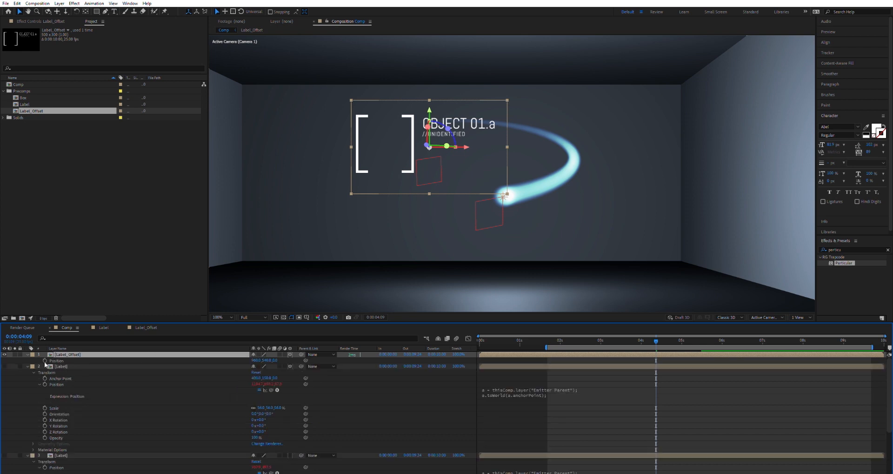
click(53, 361)
key(ctrl+v)
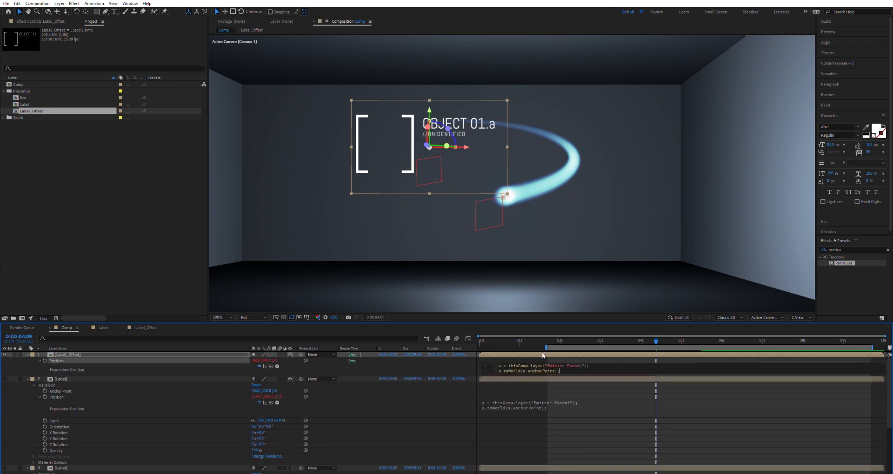
click(542, 356)
- Collapse the expanded properties of all layers and select only the Label_Offset layer
click(75, 379)
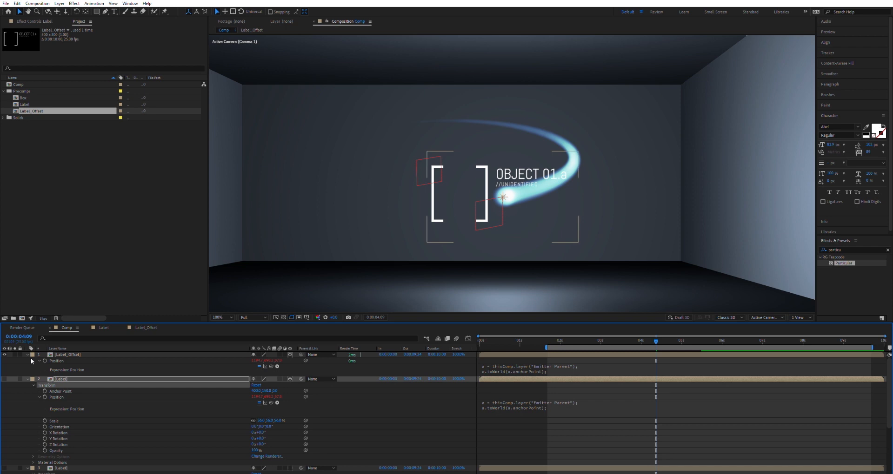
key(ctrl+a)
click(28, 354)
click(51, 426)
click(71, 355)
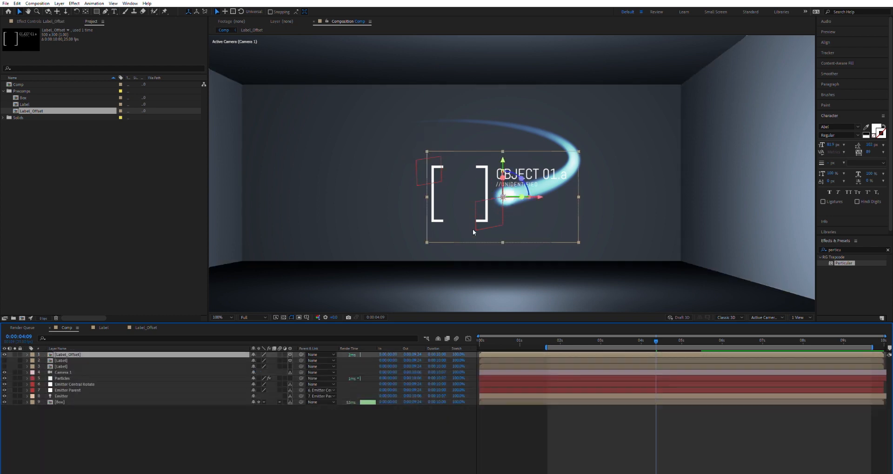
- Go to 0:00:04:13, reveal Label_Offset's Position and try to move the layer directly in the composition view
click(663, 336)
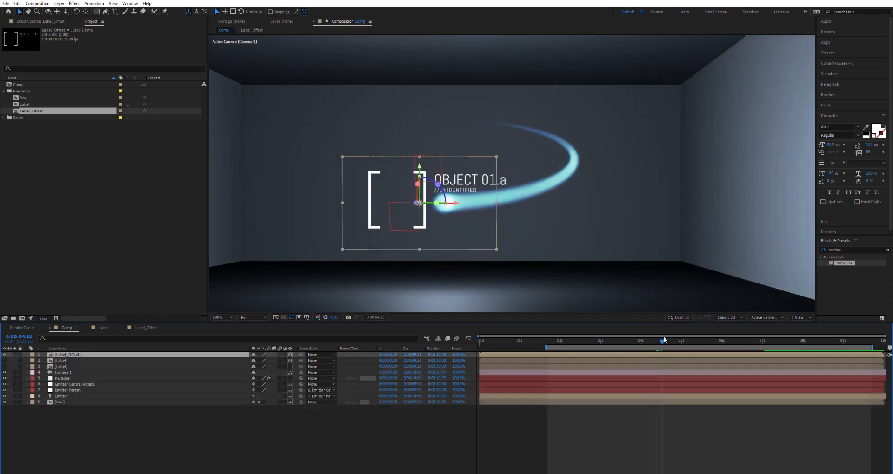
key(a)
key(p)
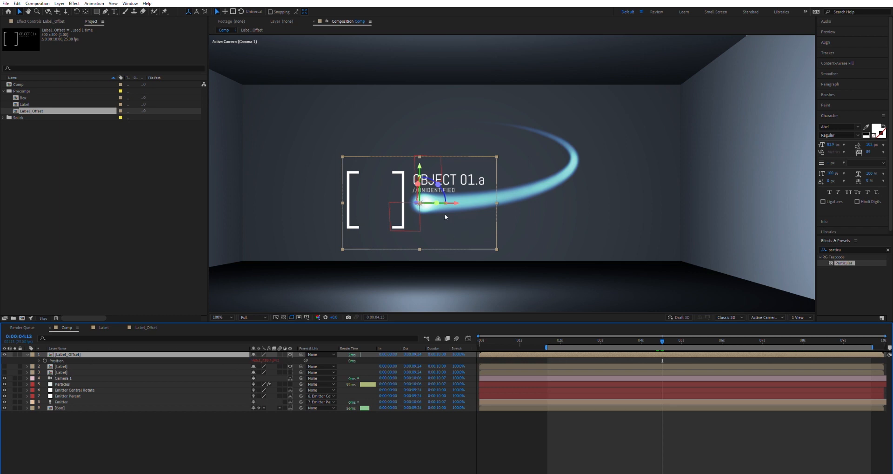
drag(463, 180, 429, 225)
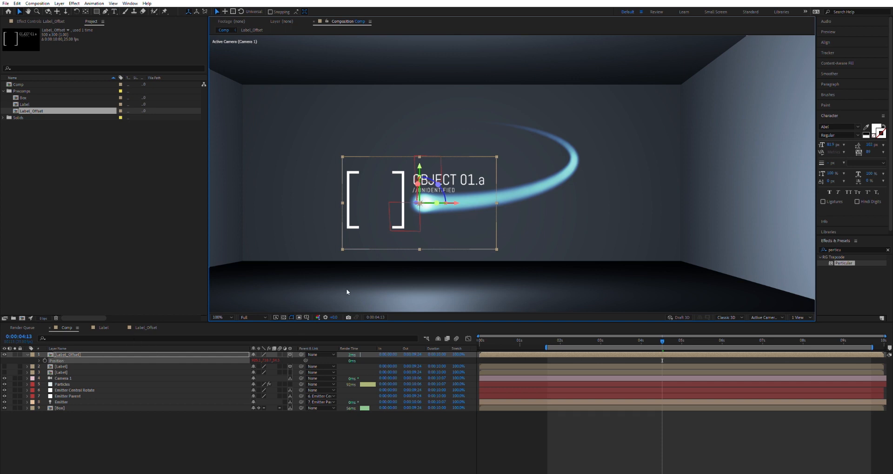
- Adjust Label_Offset's Anchor Point in X and Y so the brackets surround the glowing emitter
key(a)
key(a)
key(a)
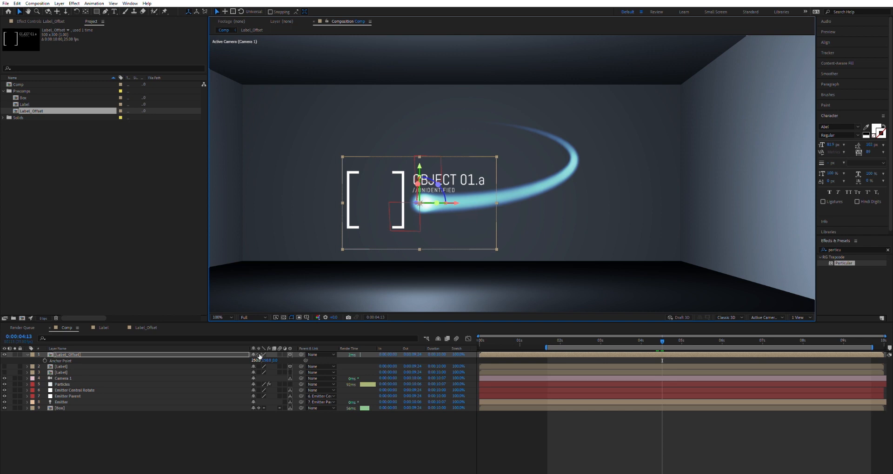
mouse_move(259, 356)
mouse_down()
mouse_move(273, 358)
mouse_move(217, 365)
mouse_move(254, 362)
mouse_up()
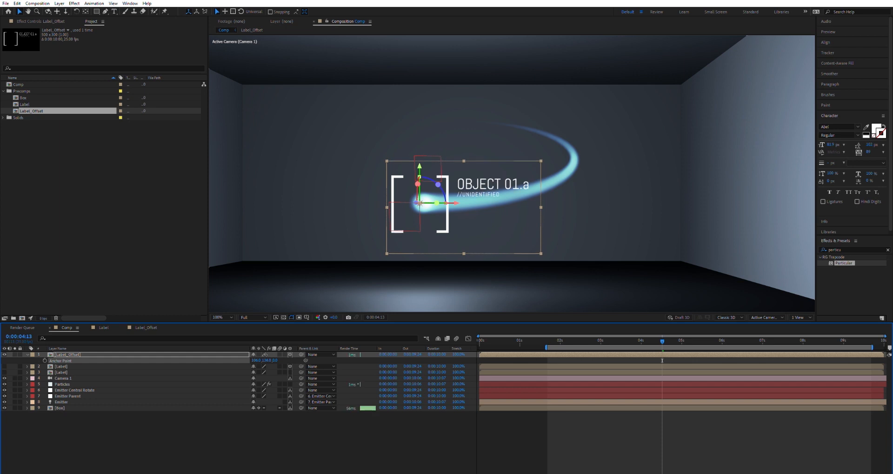
- Scale Label_Offset down to about 63% so the brackets fit closely around the emitter, and deselect the layer
key(s)
click(273, 356)
drag(265, 360, 253, 359)
click(647, 435)
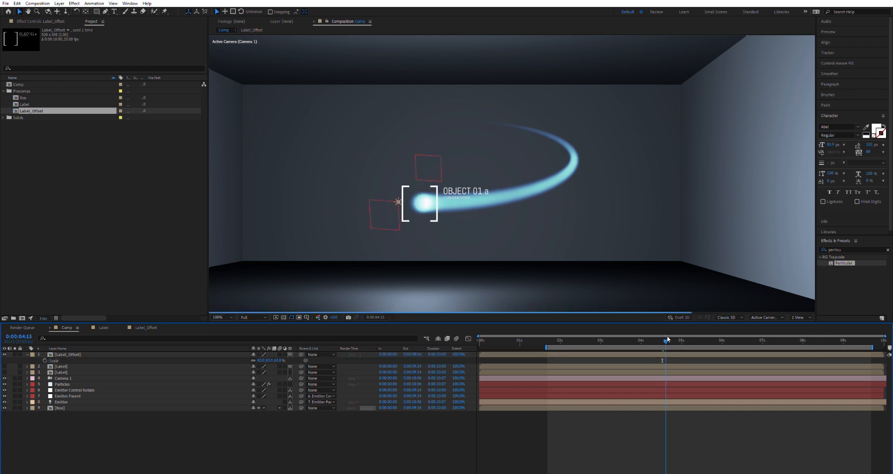